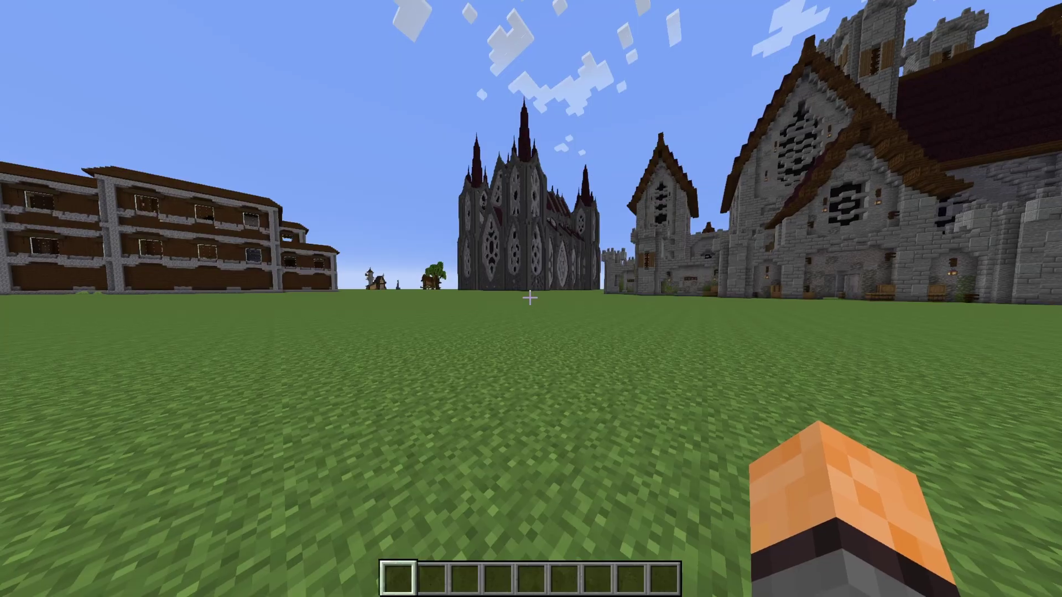
Step: Start a replay recording of the current world, pause the recording, and return to the game
{"action": "key", "text": "w"}
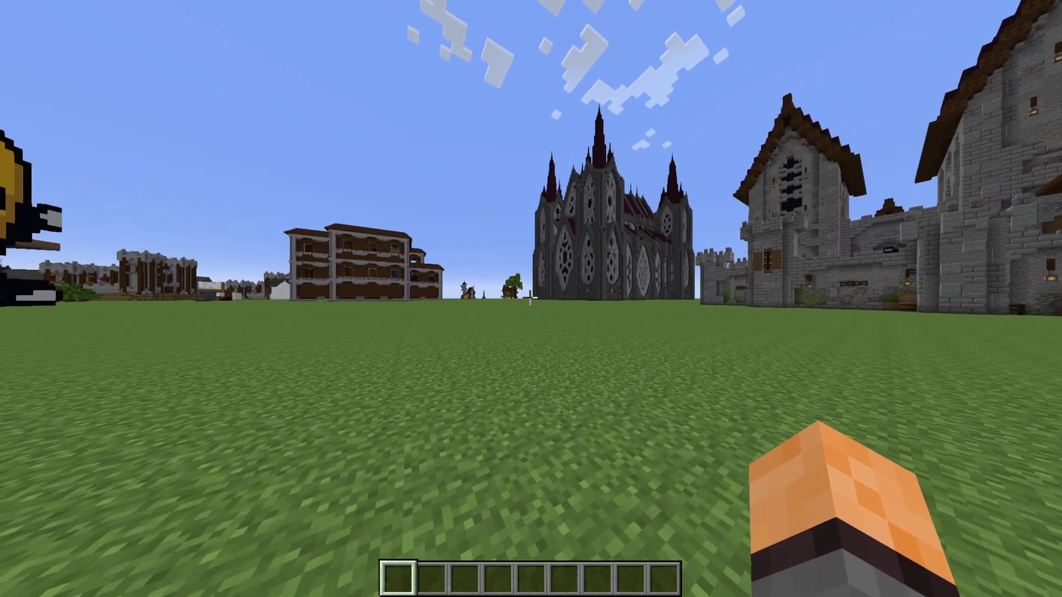
{"action": "key", "text": "a"}
{"action": "key", "text": "Escape"}
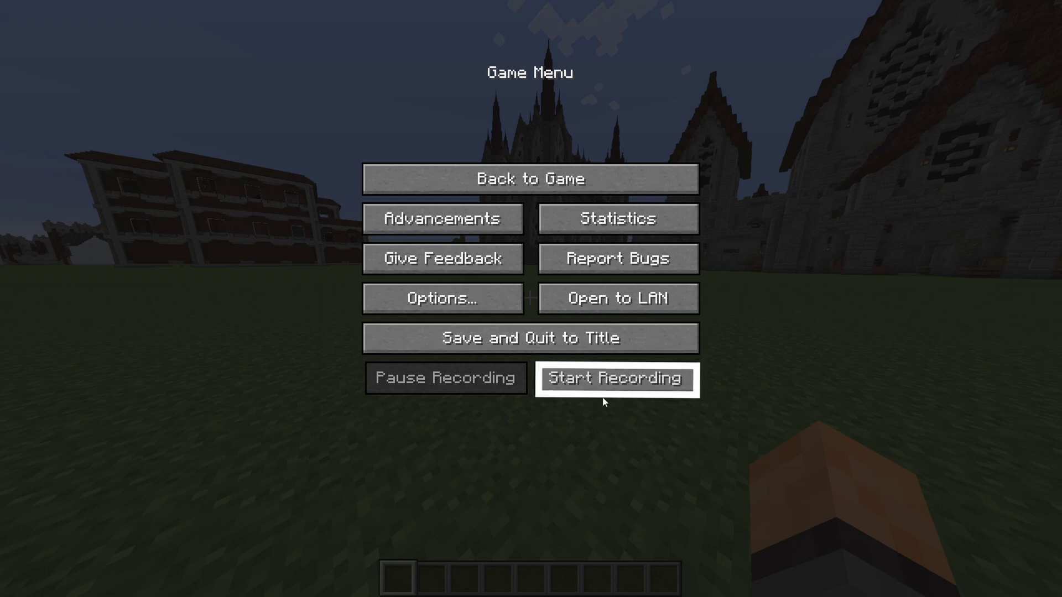
{"action": "left_click", "coordinate": [653, 389]}
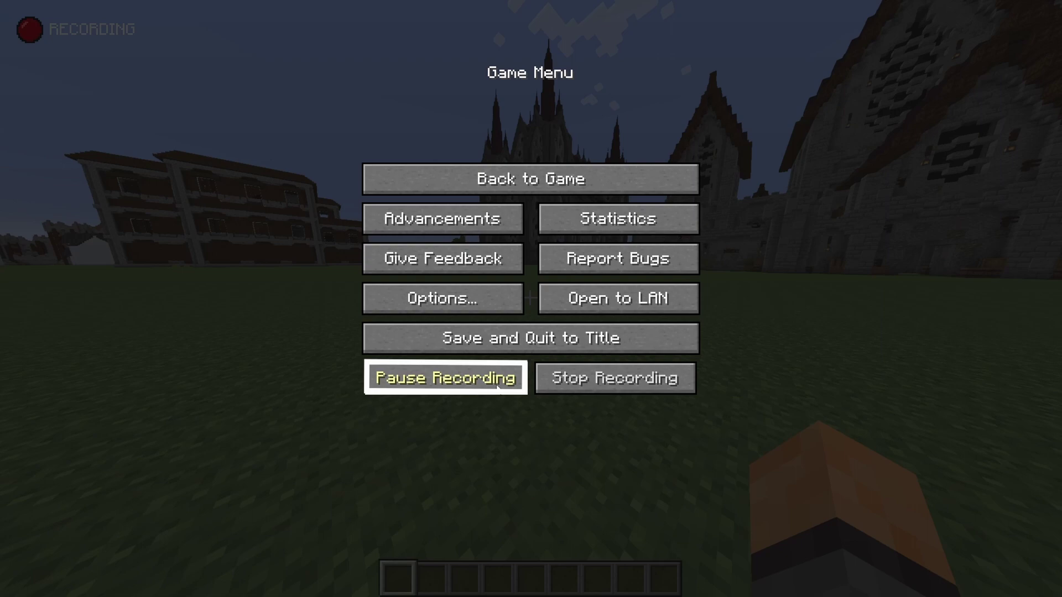
{"action": "left_click", "coordinate": [496, 387]}
{"action": "key", "text": "Escape"}
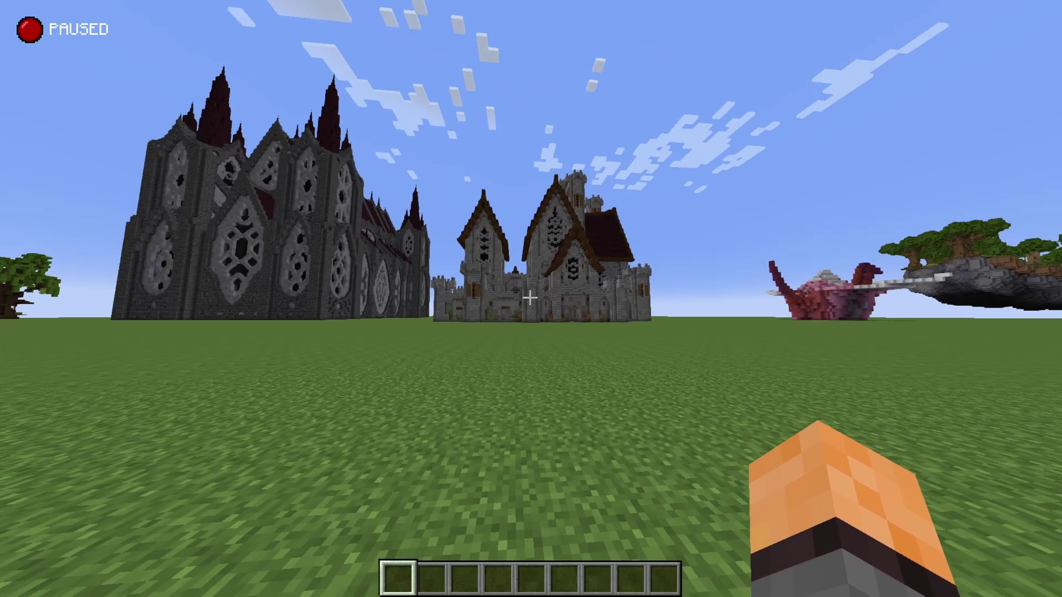
Step: Resume the paused replay recording and return to the game
{"action": "key", "text": "Escape"}
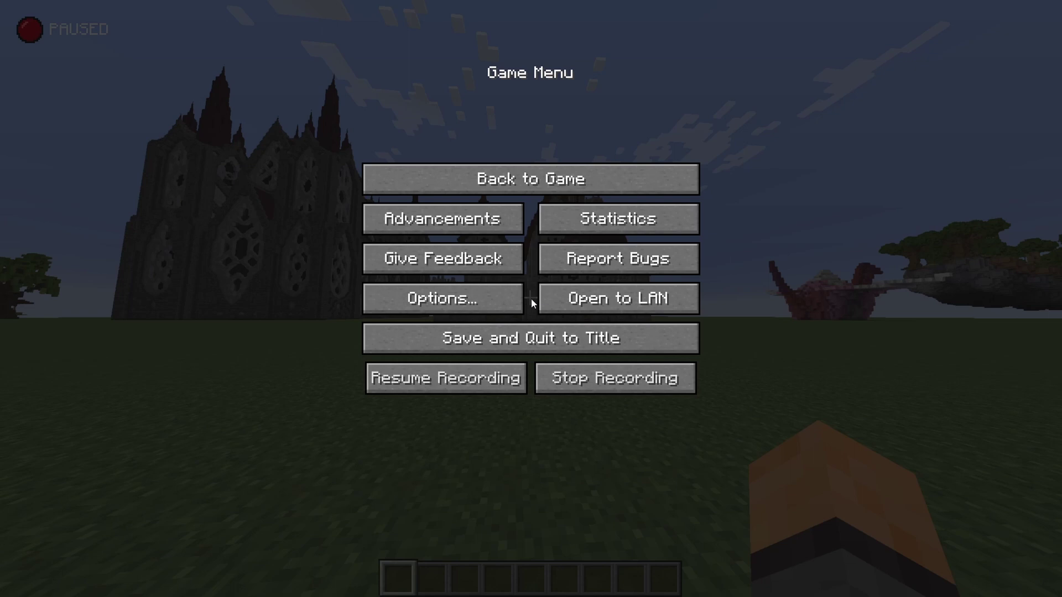
{"action": "left_click", "coordinate": [487, 388]}
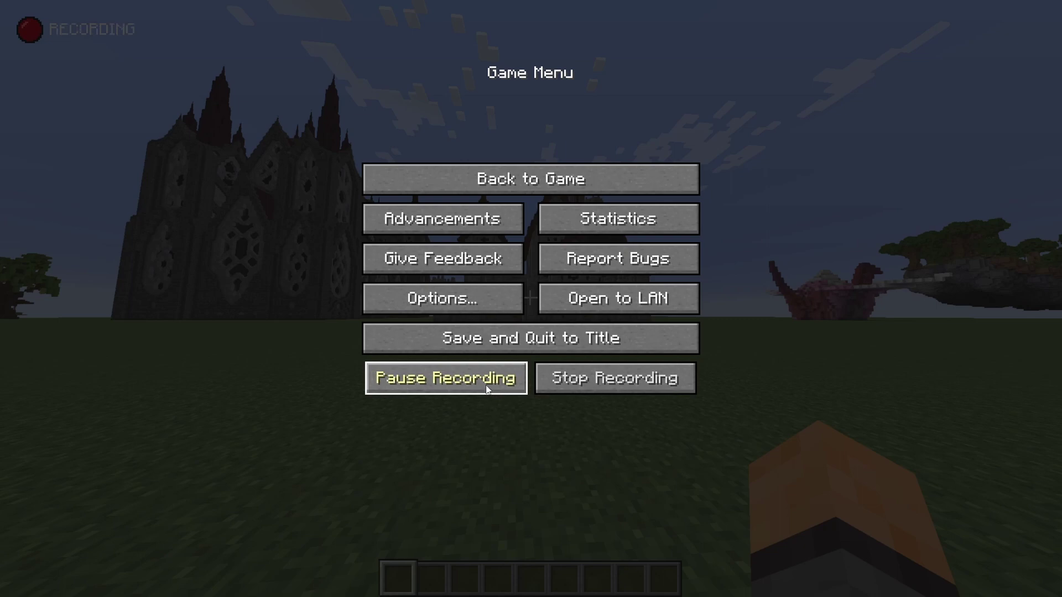
{"action": "key", "text": "Escape"}
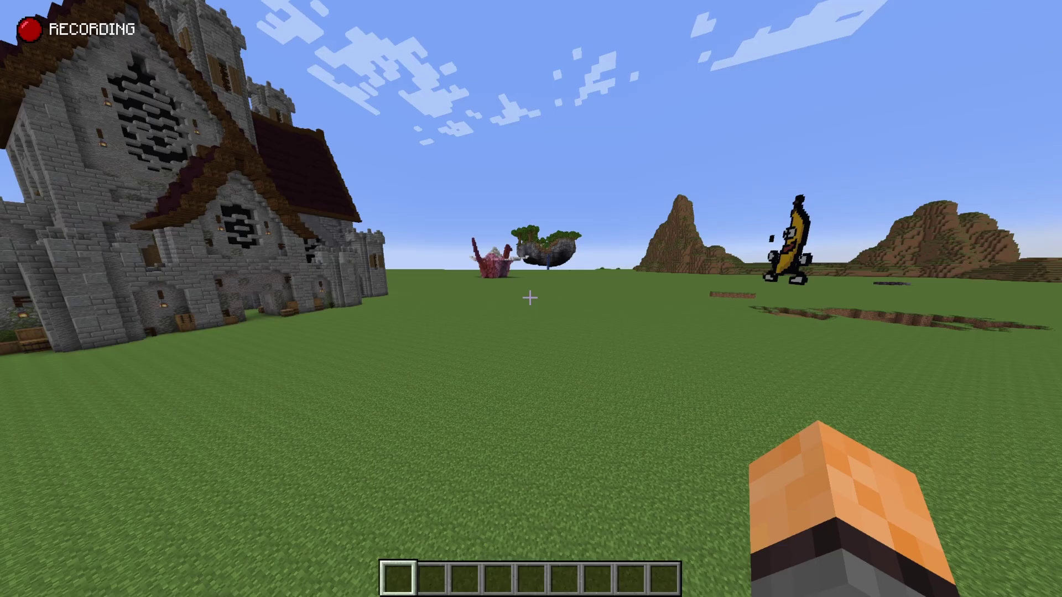
{"action": "key", "text": "d"}
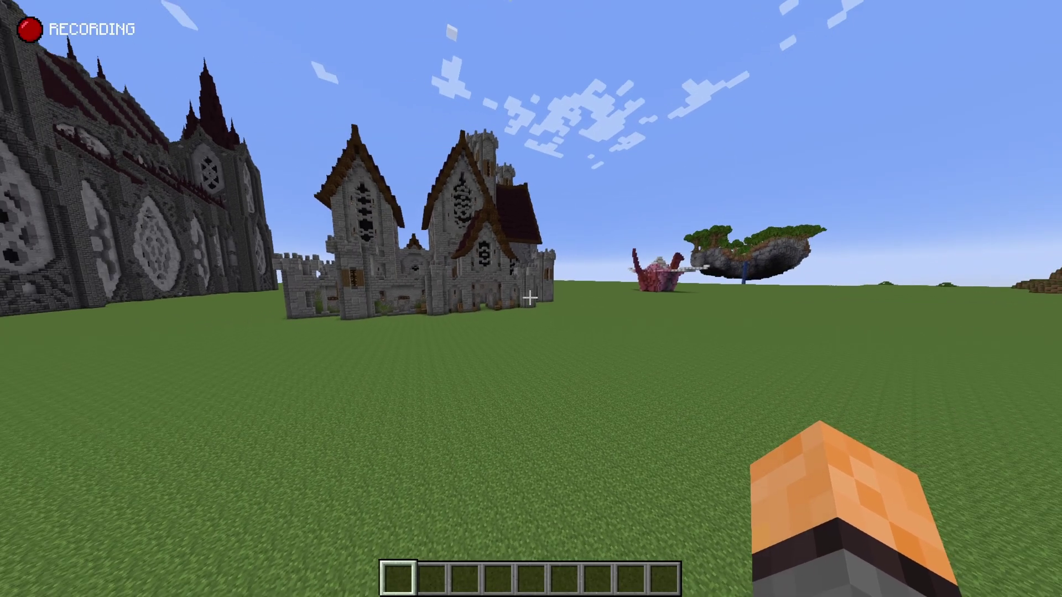
{"action": "key", "text": "w"}
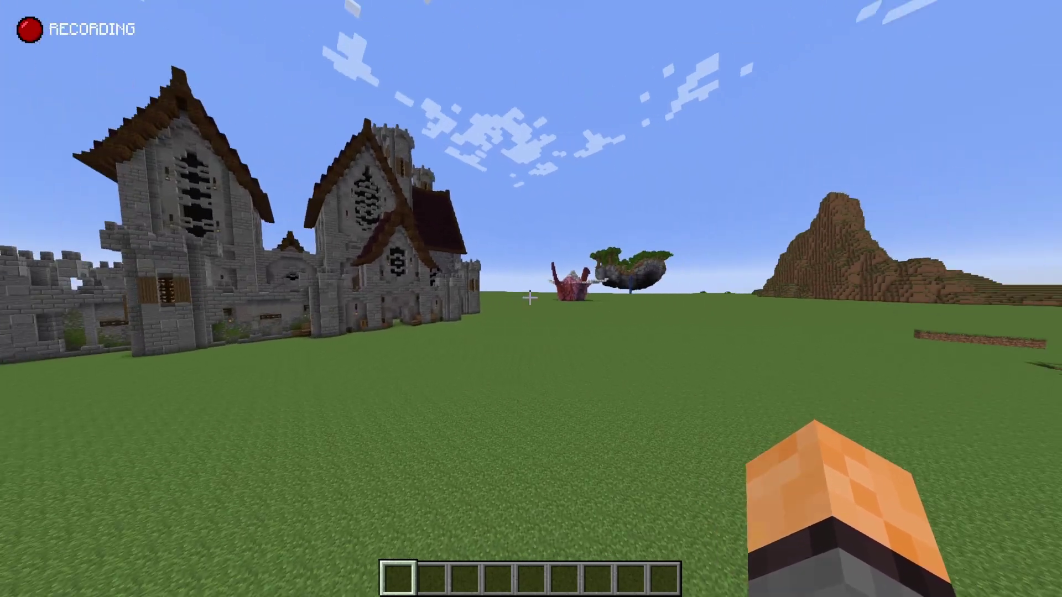
{"action": "key", "text": "s"}
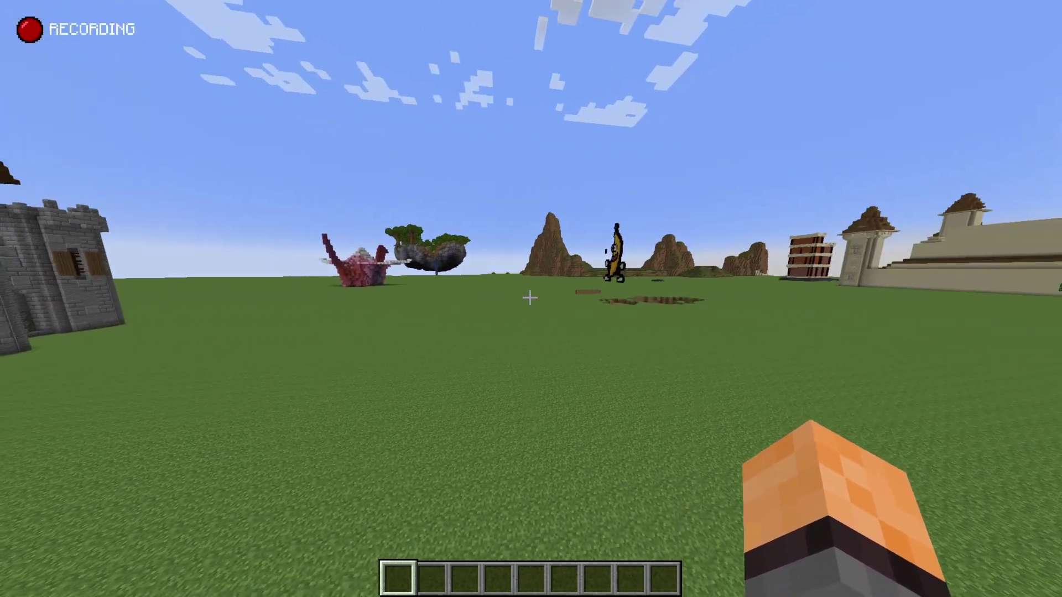
{"action": "key", "text": "t"}
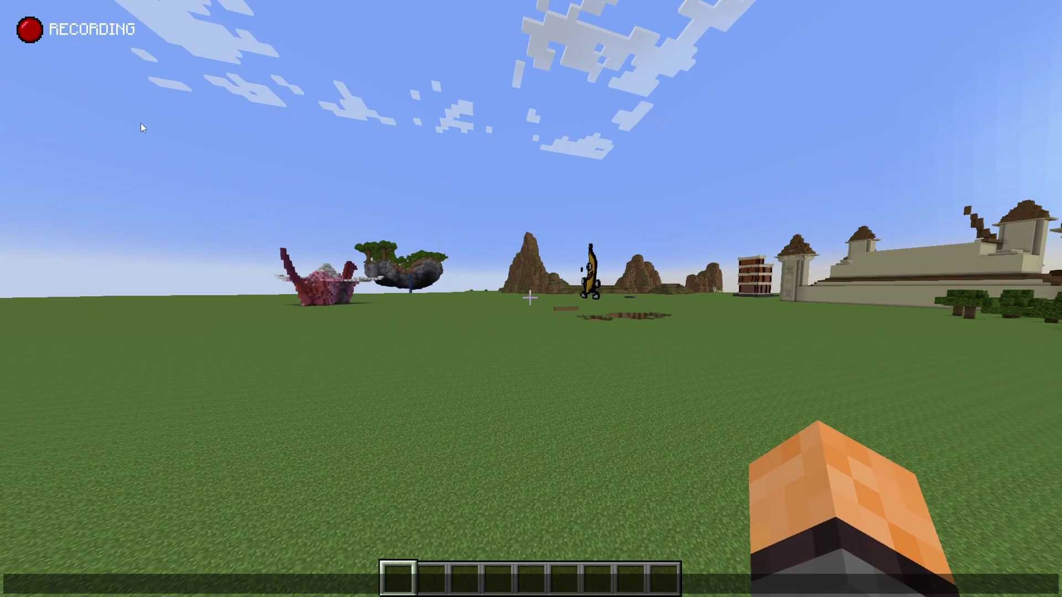
{"action": "key", "text": "Escape"}
Step: Review the Replay Mod key bindings in the game's control options, including the keyframe and camera tilt keys
{"action": "key", "text": "Escape"}
{"action": "left_click", "coordinate": [510, 308]}
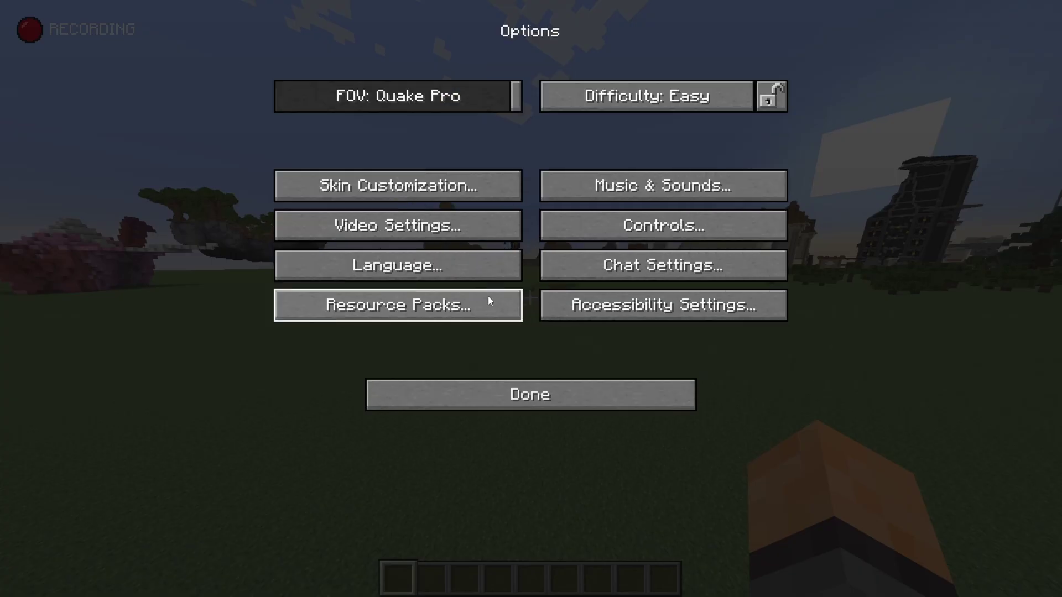
{"action": "left_click", "coordinate": [662, 235]}
{"action": "left_click", "coordinate": [663, 96]}
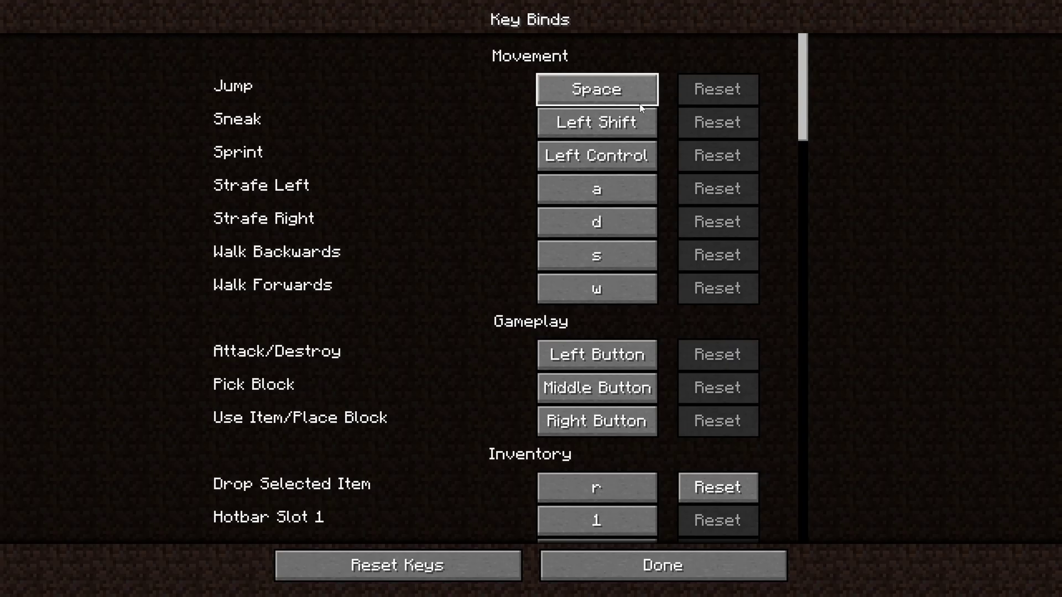
{"action": "scroll", "coordinate": [427, 235], "scroll_direction": "down", "scroll_amount": 20}
{"action": "scroll", "coordinate": [426, 241], "scroll_direction": "down", "scroll_amount": 20}
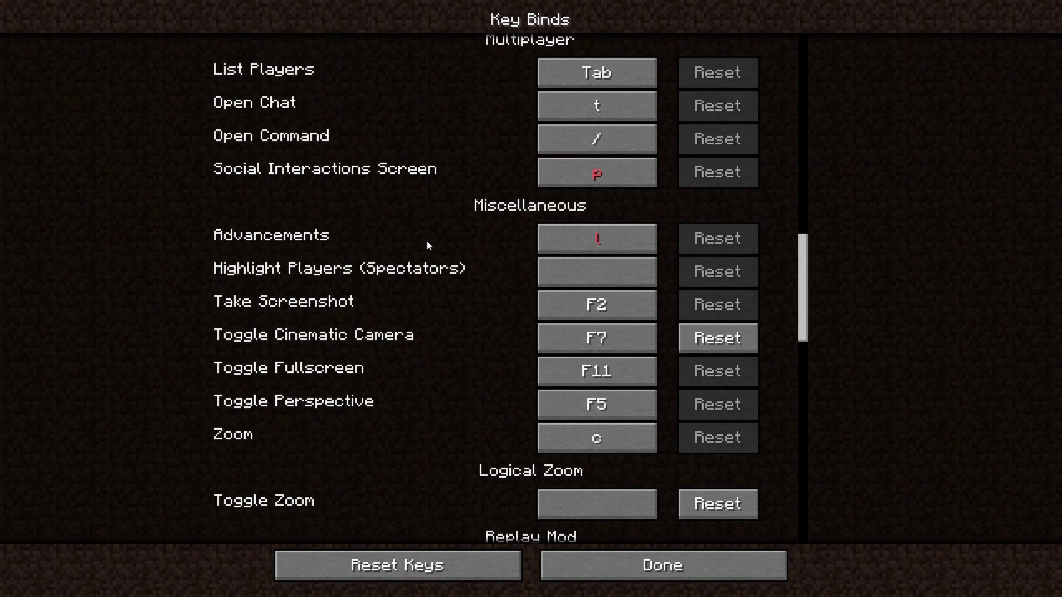
{"action": "scroll", "coordinate": [434, 254], "scroll_direction": "up", "scroll_amount": 20}
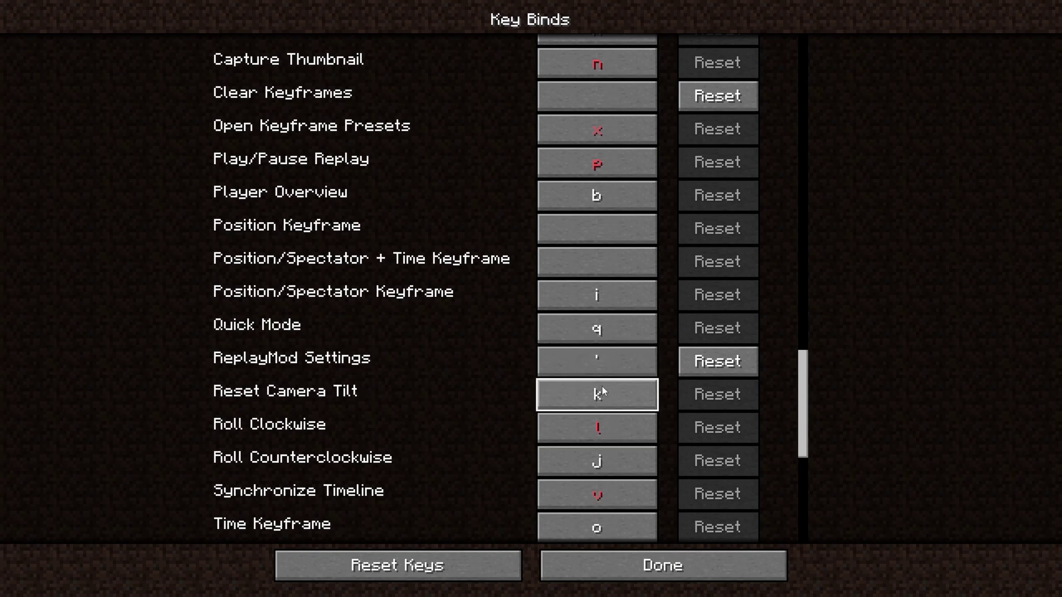
{"action": "key", "text": "Escape"}
{"action": "key", "text": "Escape"}
{"action": "key", "text": "Escape"}
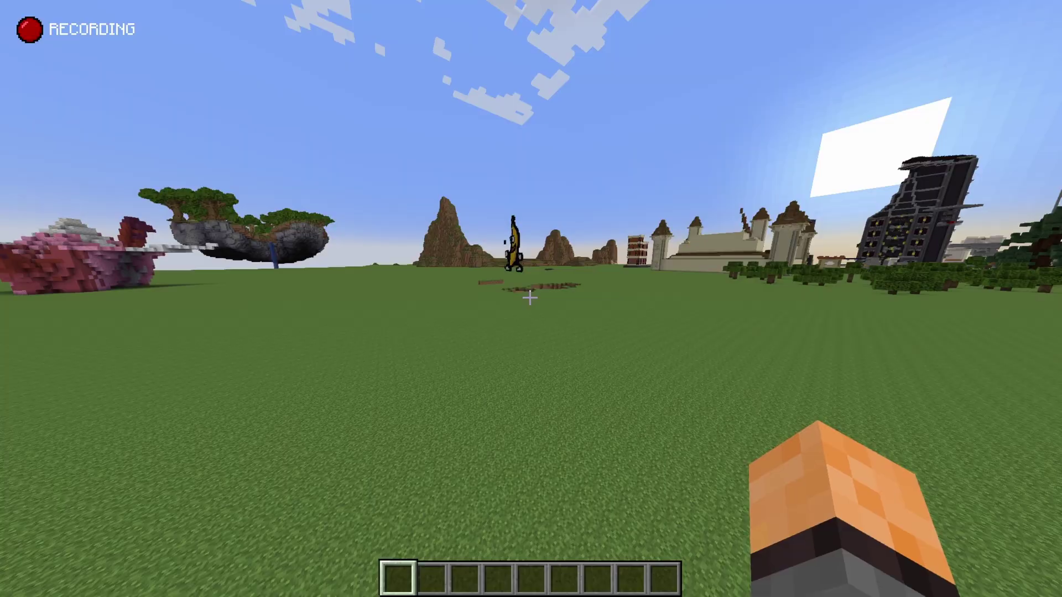
Step: Save the finished replay file under its default date-based name
{"action": "key", "text": "o"}
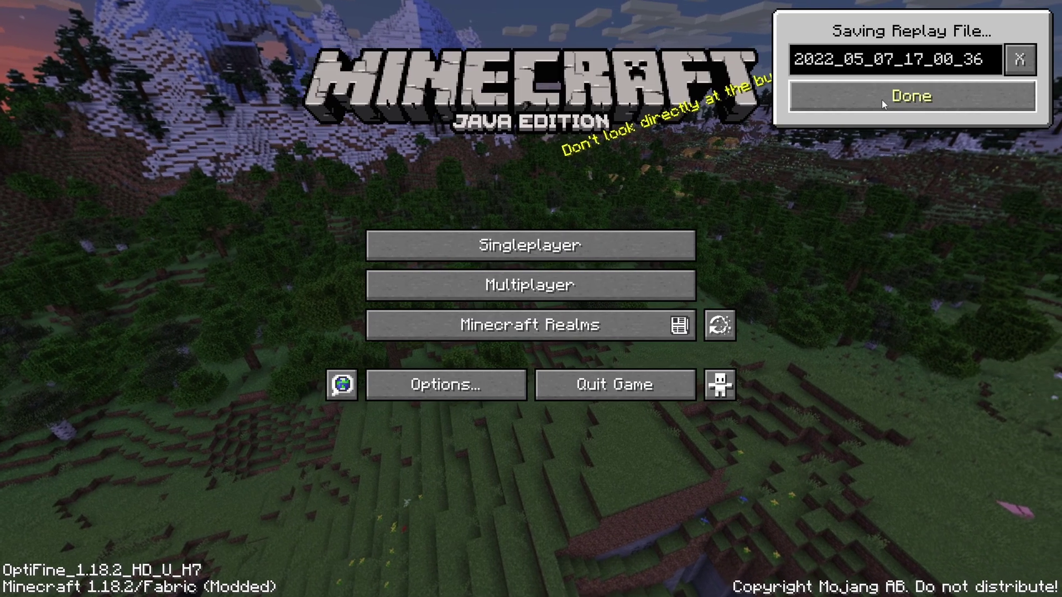
{"action": "left_click", "coordinate": [881, 100]}
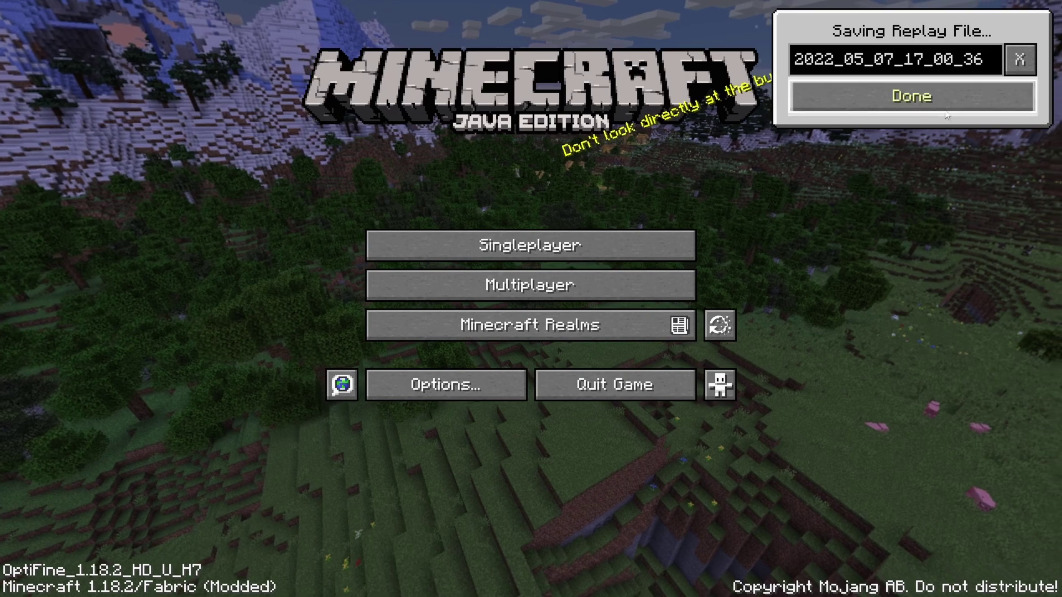
{"action": "left_click", "coordinate": [946, 110]}
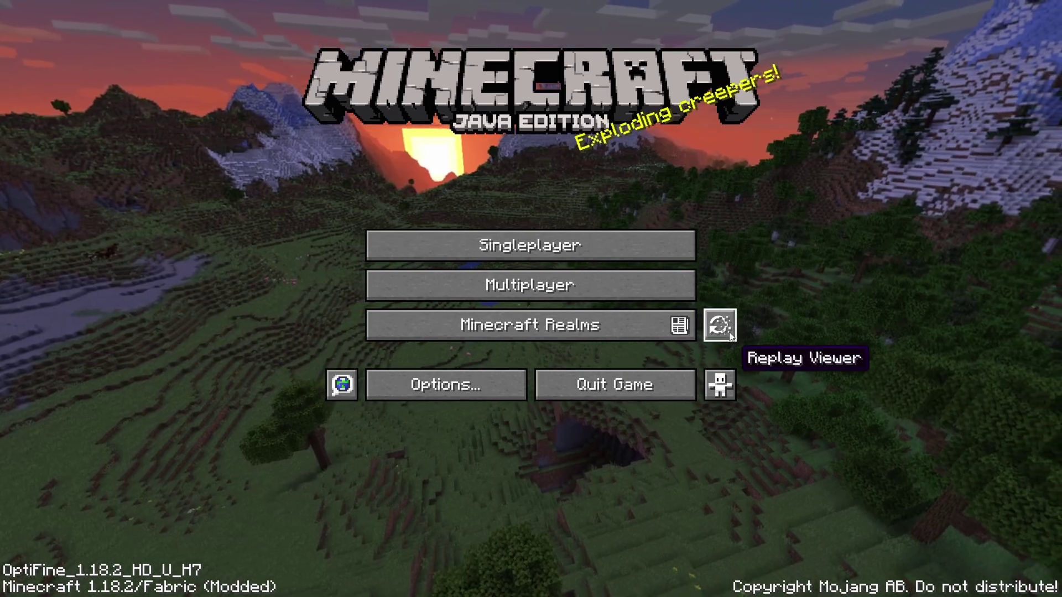
Step: Rename the newest recording in the Replay Viewer to "mushroom"
{"action": "left_click", "coordinate": [729, 335]}
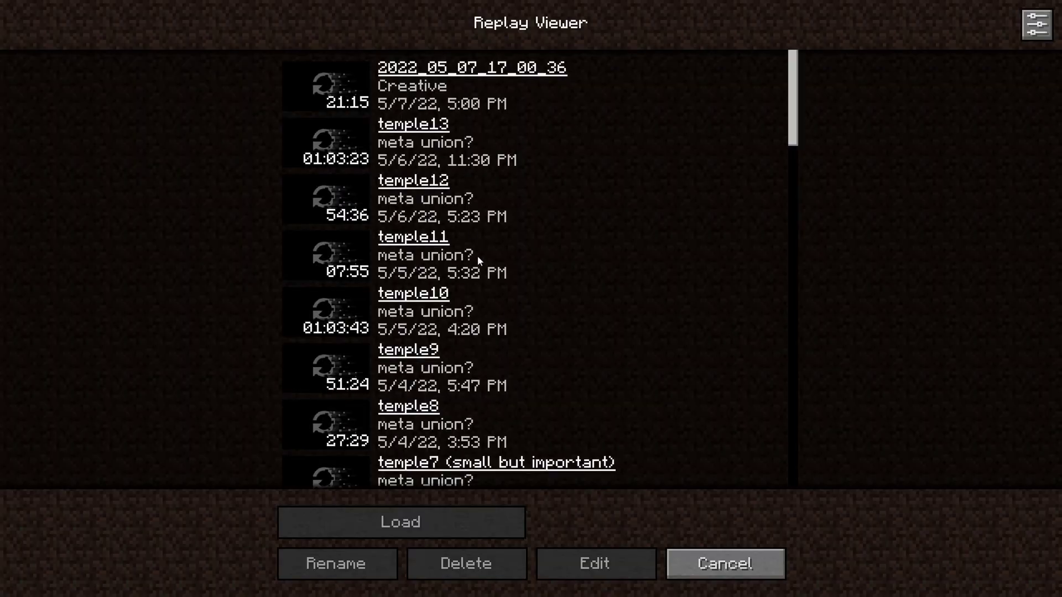
{"action": "scroll", "coordinate": [484, 285], "scroll_direction": "down", "scroll_amount": 5}
{"action": "scroll", "coordinate": [491, 315], "scroll_direction": "up", "scroll_amount": 5}
{"action": "left_click", "coordinate": [445, 99]}
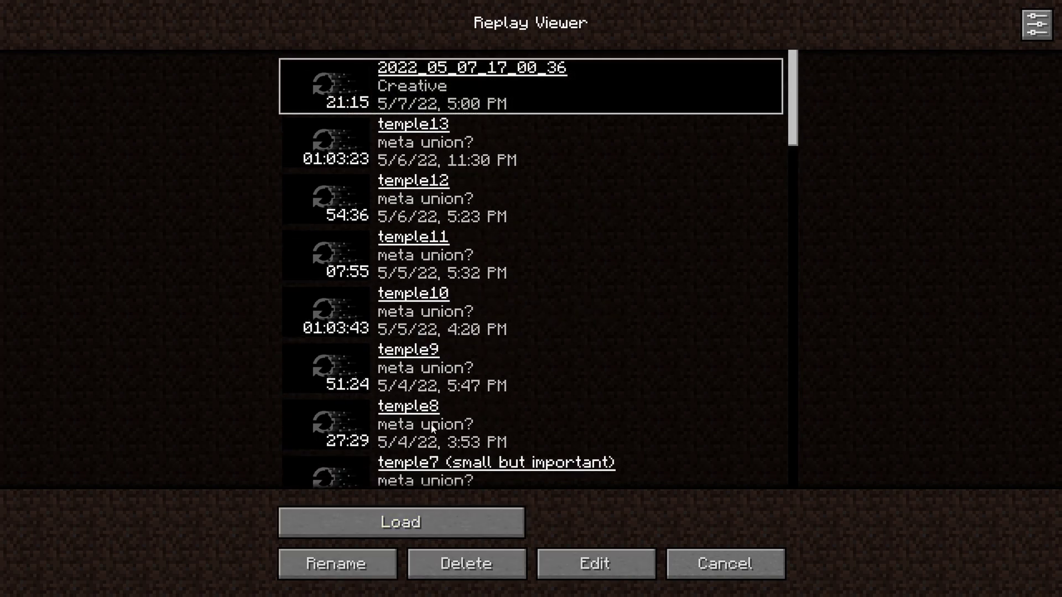
{"action": "left_click", "coordinate": [354, 573]}
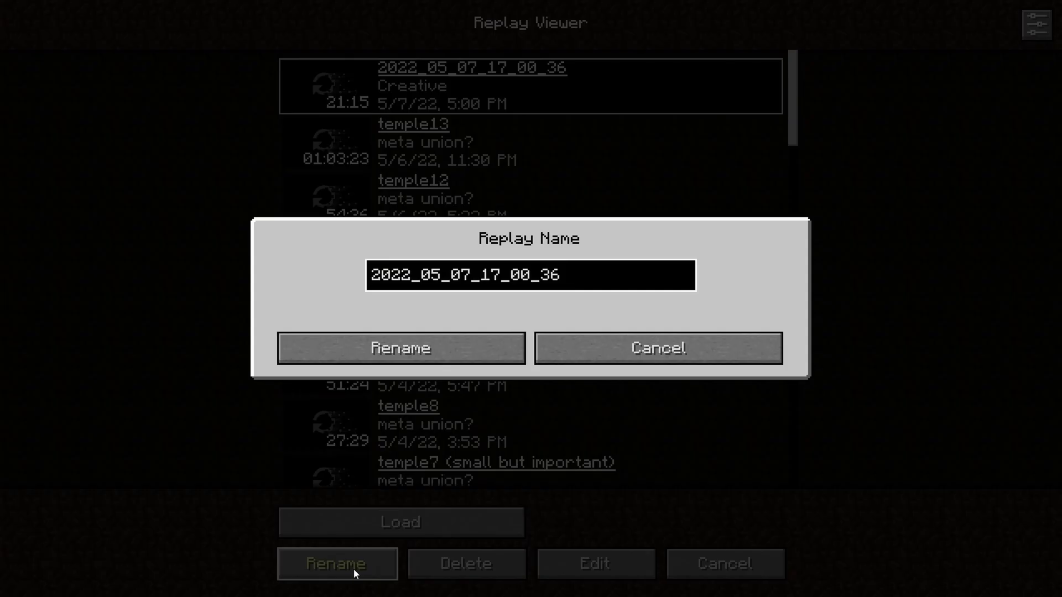
{"action": "key", "text": "ctrl+a"}
{"action": "key", "text": "BackSpace"}
{"action": "type", "text": "mushroom"}
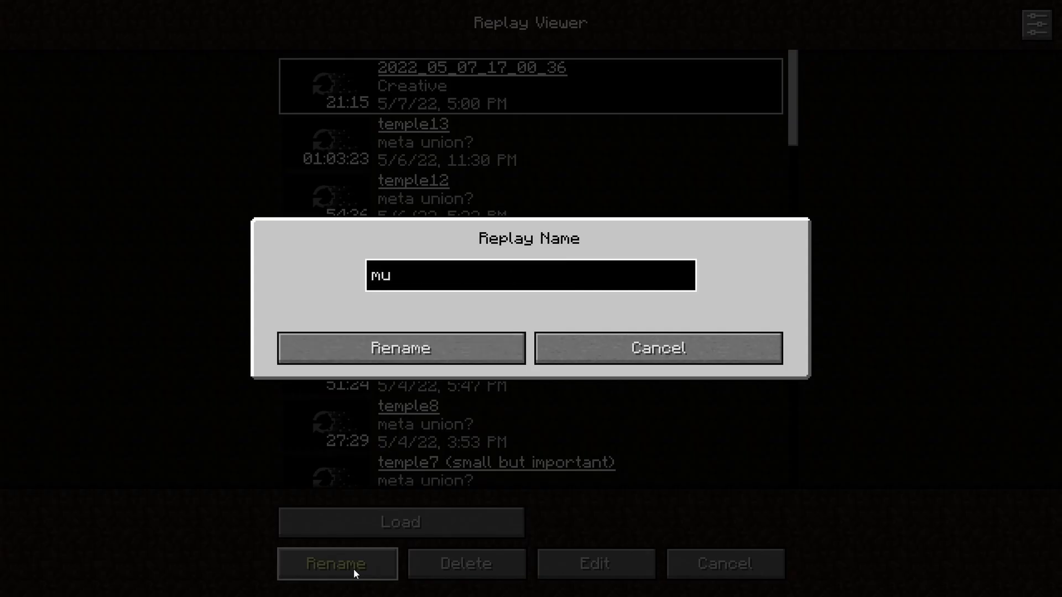
{"action": "key", "text": "Return"}
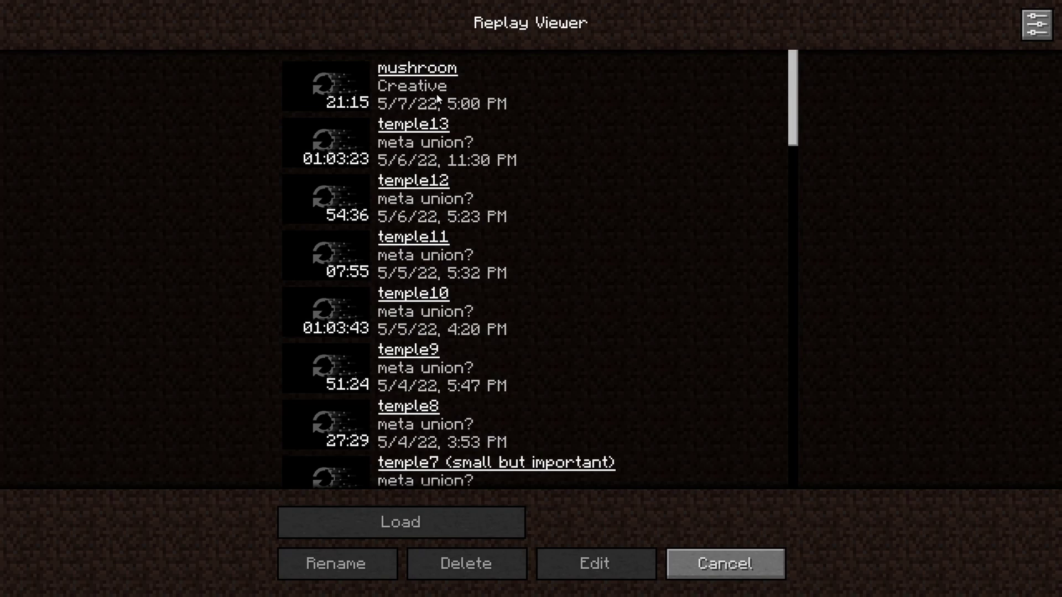
Step: Load the mushroom replay and place the camera behind the player on the grass field
{"action": "double_click", "coordinate": [437, 95]}
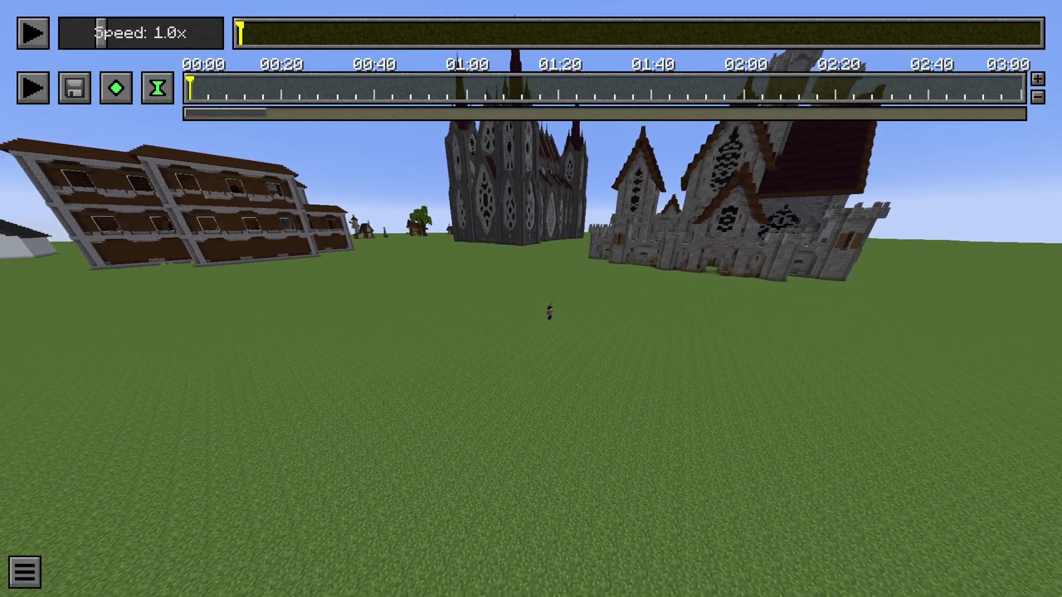
{"action": "key", "text": "d"}
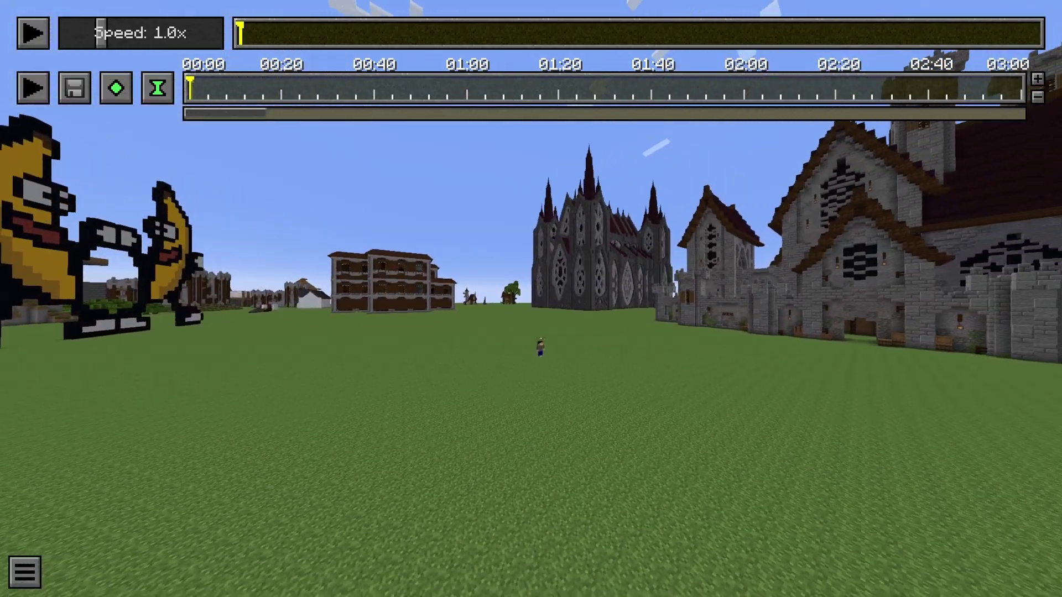
{"action": "key", "text": "t"}
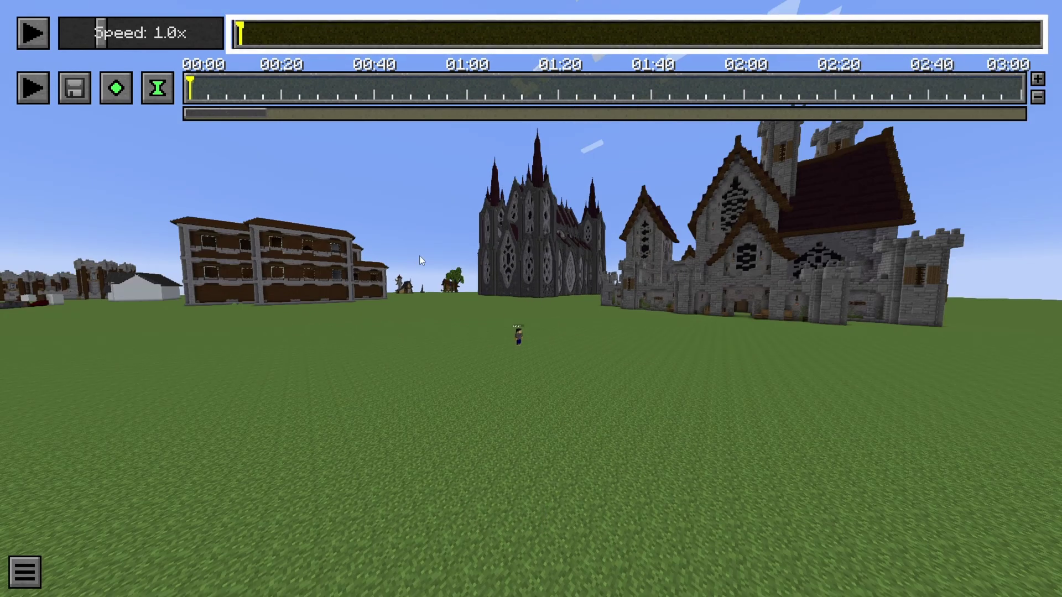
Step: Jump through the replay timeline to later stages of the mushroom build and start playback
{"action": "left_click", "coordinate": [291, 29]}
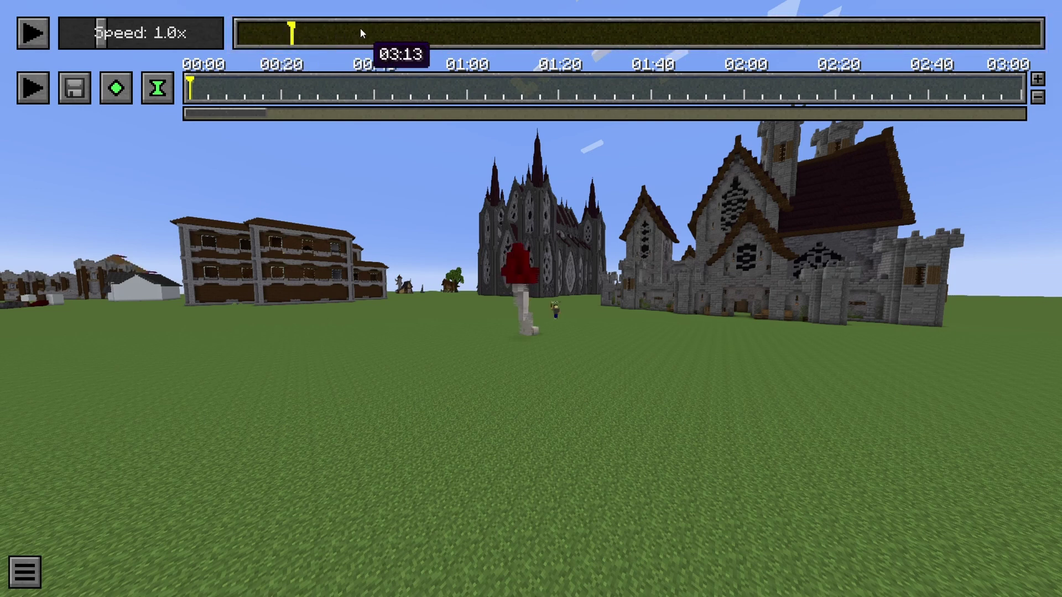
{"action": "left_click", "coordinate": [393, 31]}
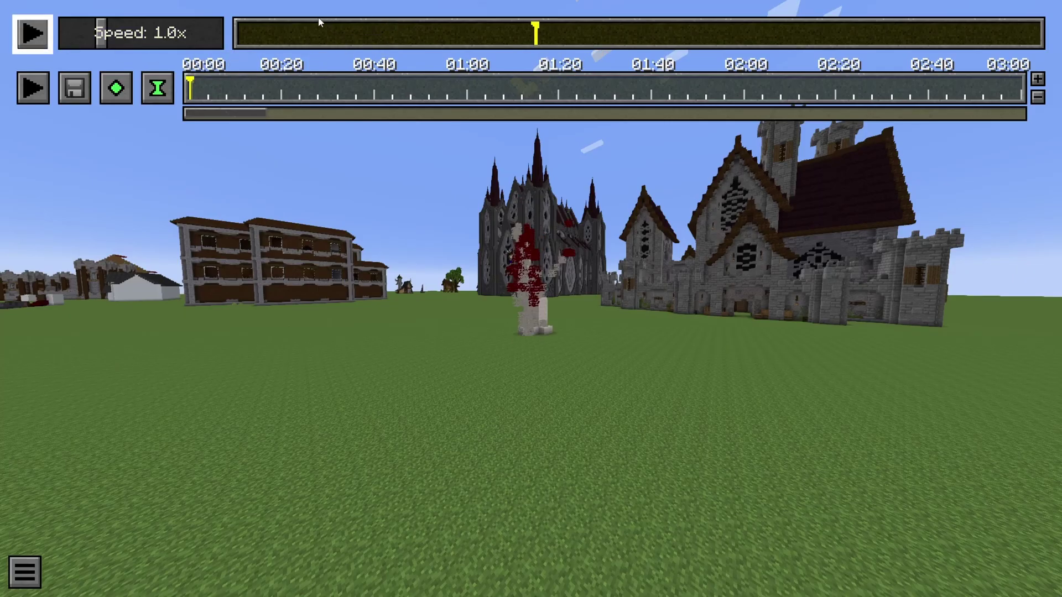
{"action": "left_click", "coordinate": [32, 35]}
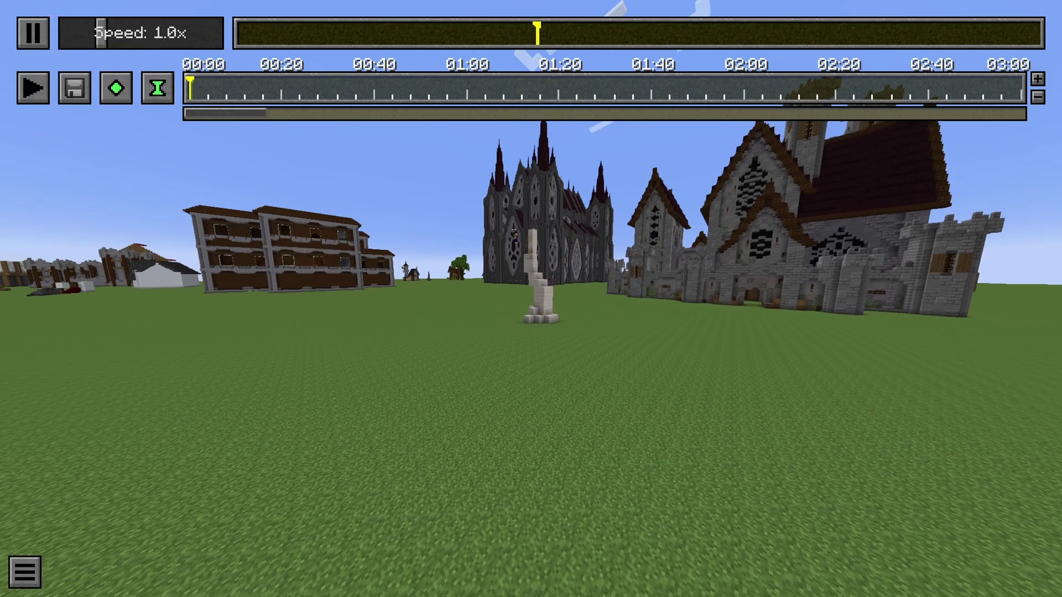
Step: Bring the camera closer above the mushroom stem and set the replay speed to 4.25x
{"action": "key", "text": "w"}
{"action": "key", "text": "space"}
{"action": "key", "text": "t"}
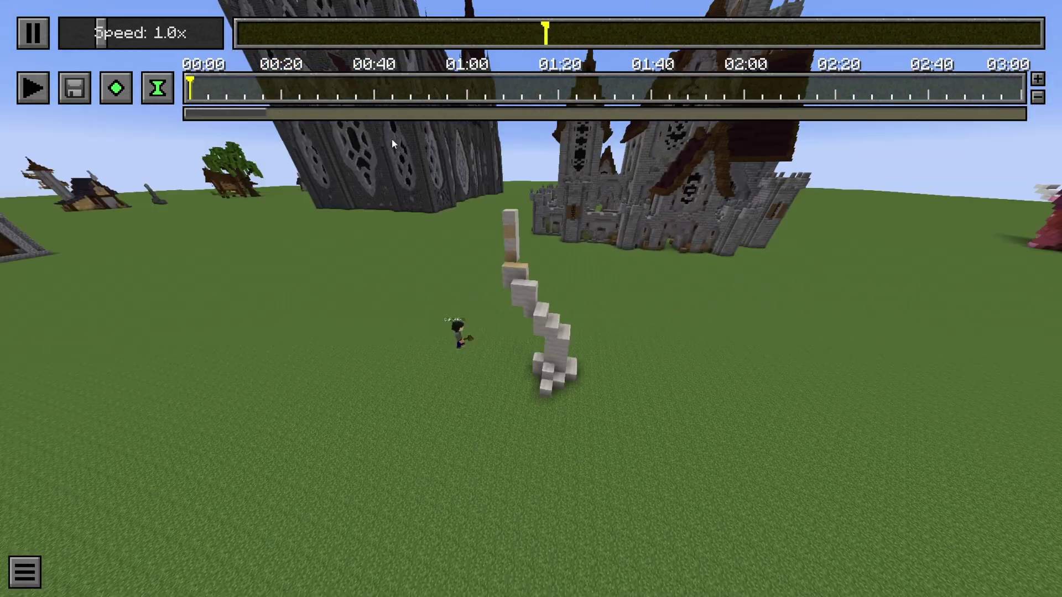
{"action": "left_click_drag", "start_coordinate": [101, 37], "coordinate": [159, 46]}
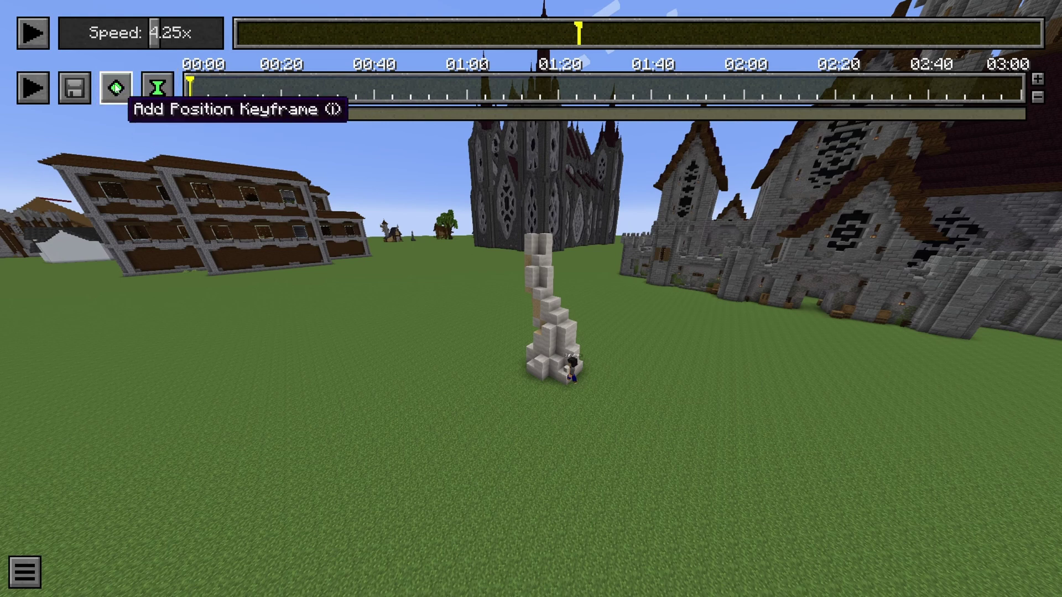
Step: Frame the mushroom stem from farther back with the surrounding buildings in view, and add a position keyframe at 00:00
{"action": "key", "text": "Escape"}
{"action": "key", "text": "s"}
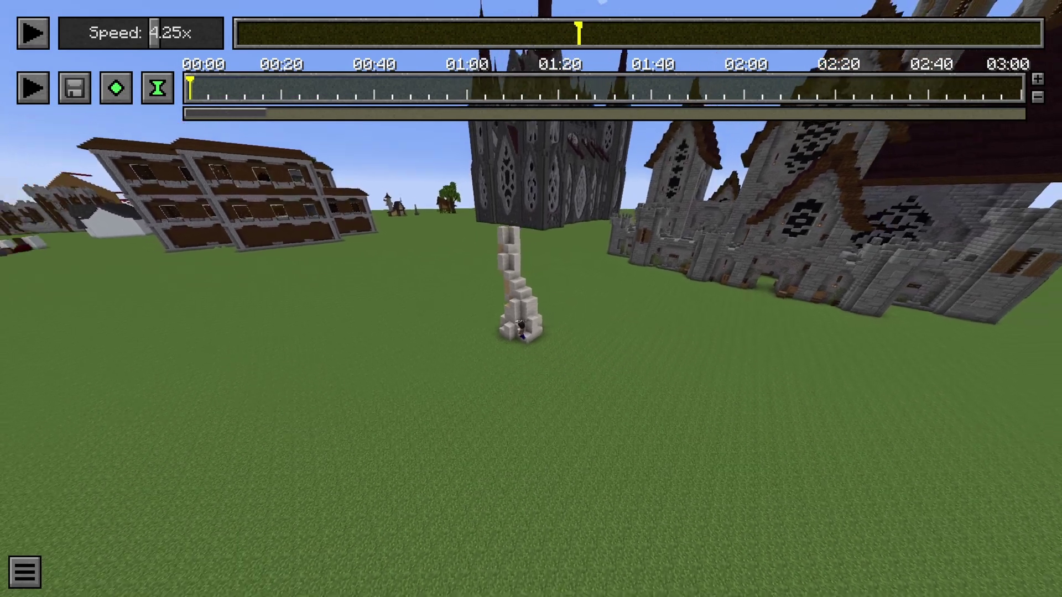
{"action": "key", "text": "t"}
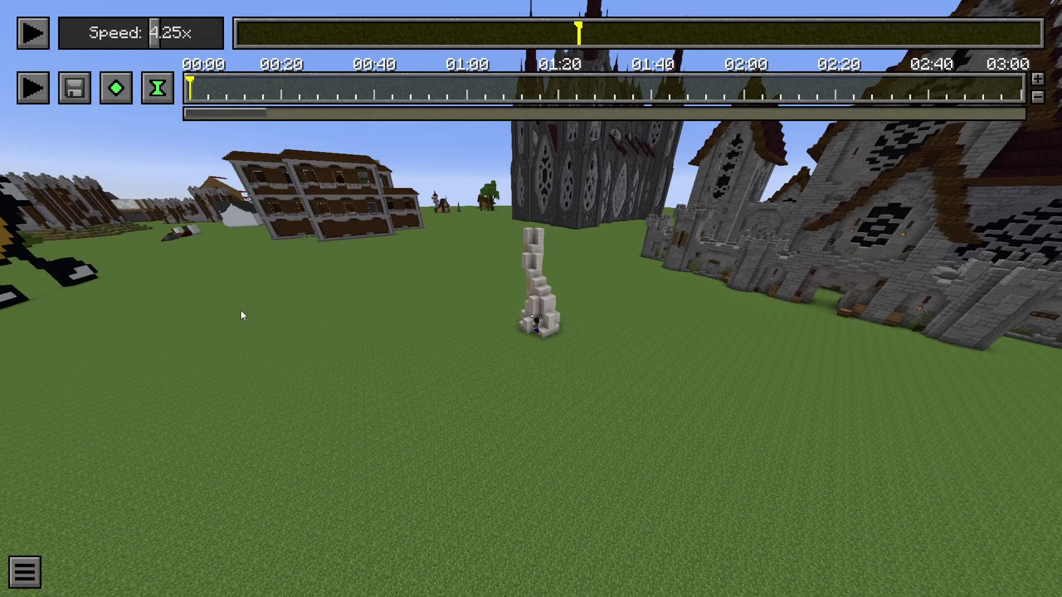
{"action": "key", "text": "Escape"}
{"action": "key", "text": "a"}
{"action": "key", "text": "d"}
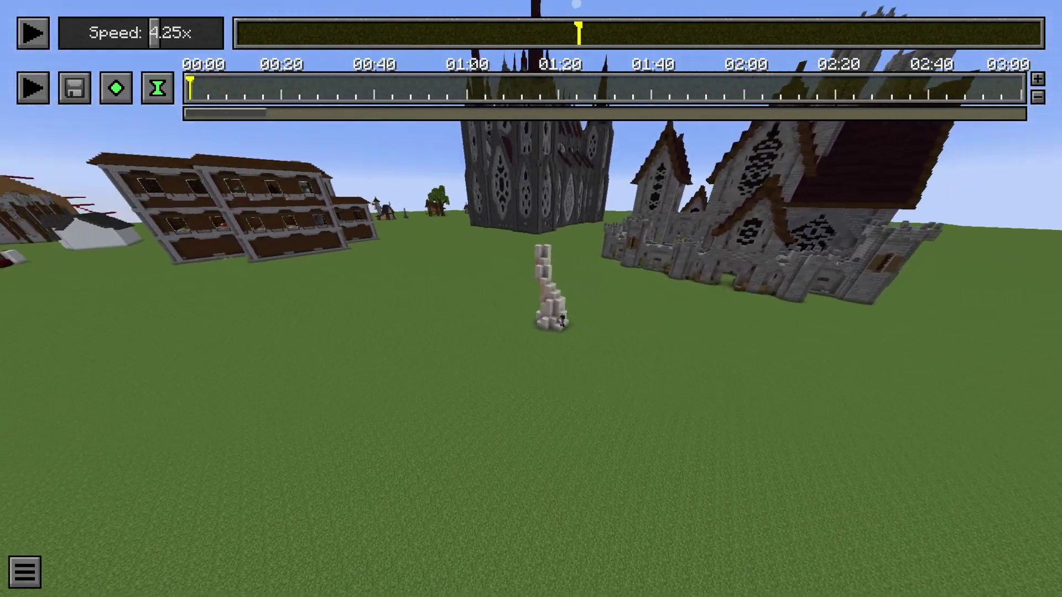
{"action": "key", "text": "d"}
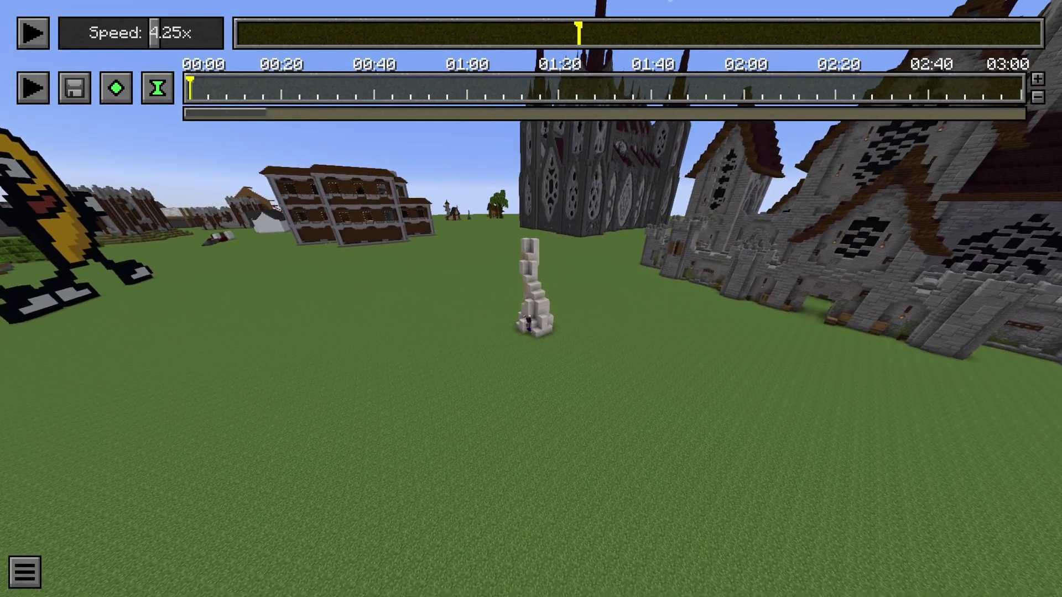
{"action": "key", "text": "shift"}
{"action": "key", "text": "a"}
{"action": "key", "text": "shift"}
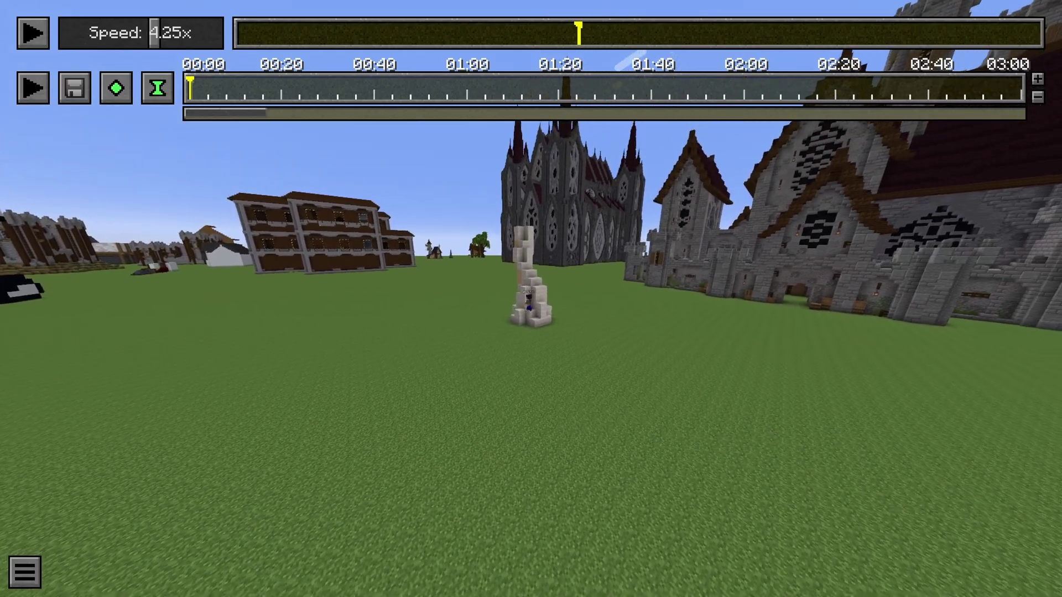
{"action": "key", "text": "a"}
{"action": "key", "text": "d"}
{"action": "key", "text": "space"}
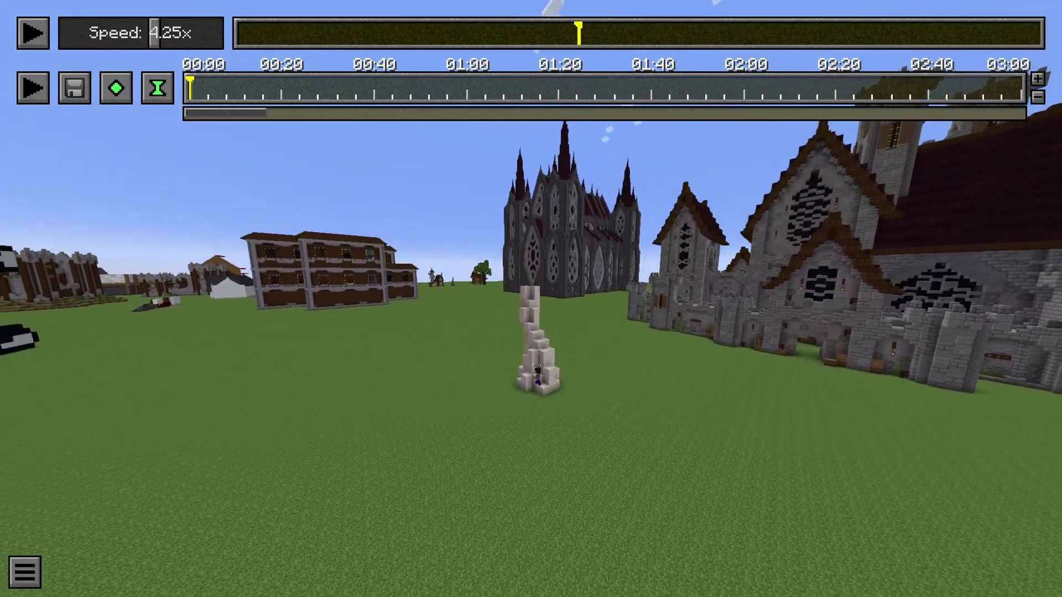
{"action": "key", "text": "t"}
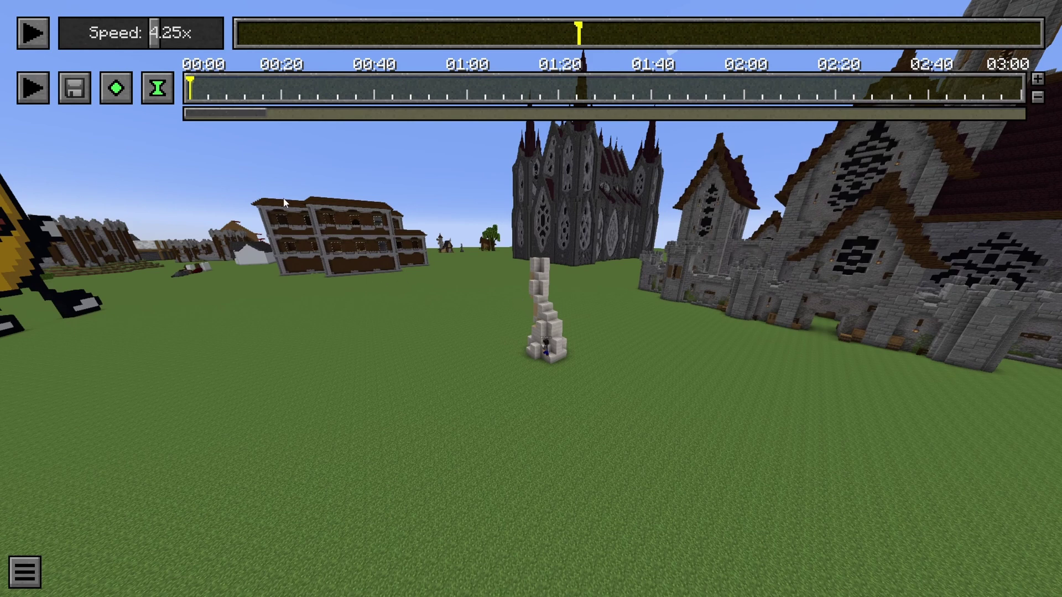
{"action": "left_click", "coordinate": [116, 87]}
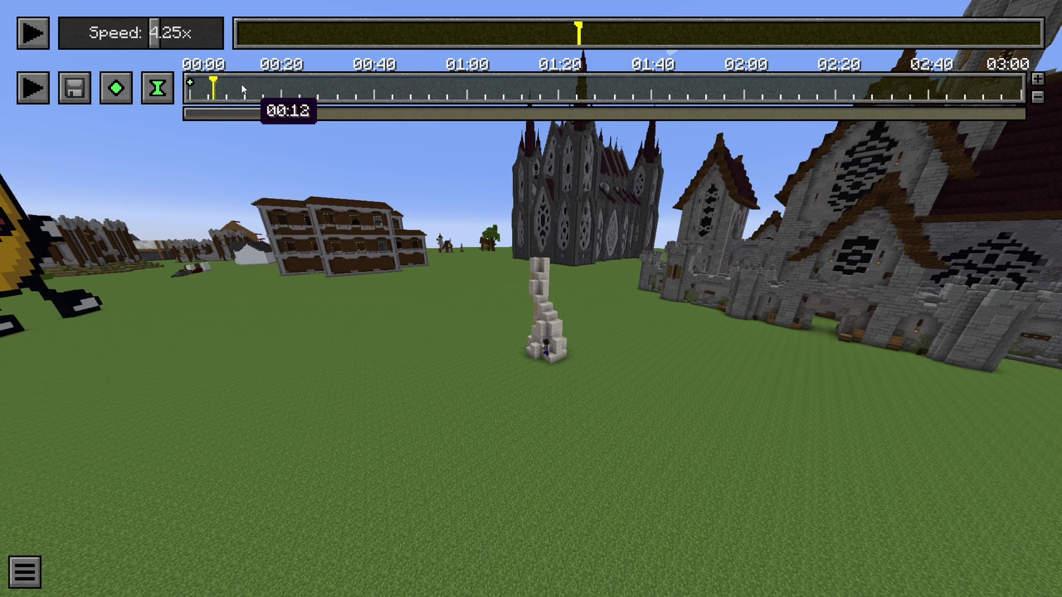
Step: Add a second position keyframe at about 00:14 with the camera moved around to another side of the mushroom stem
{"action": "left_click", "coordinate": [256, 88]}
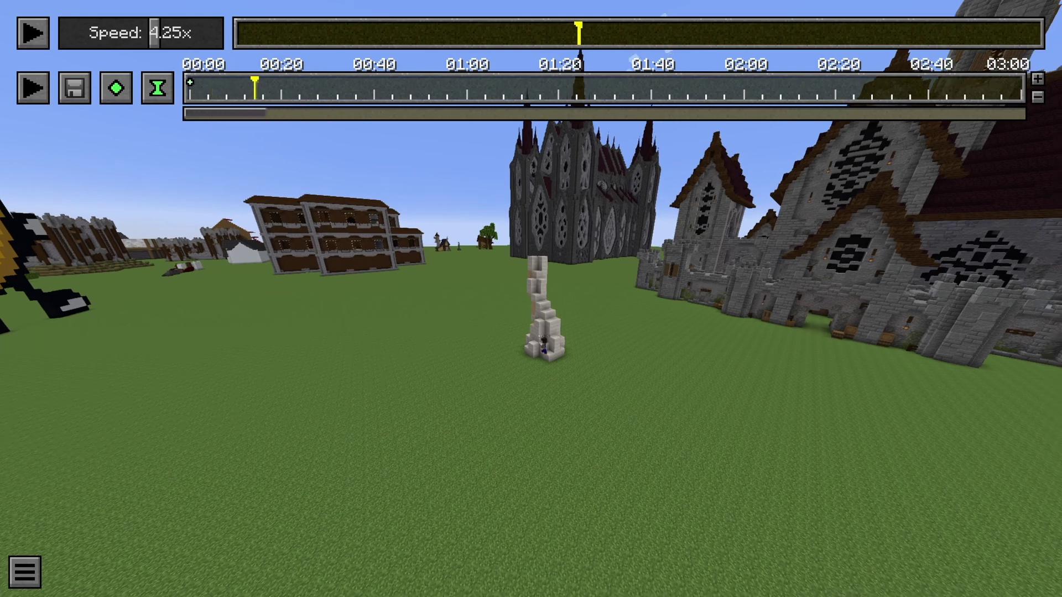
{"action": "key", "text": "a"}
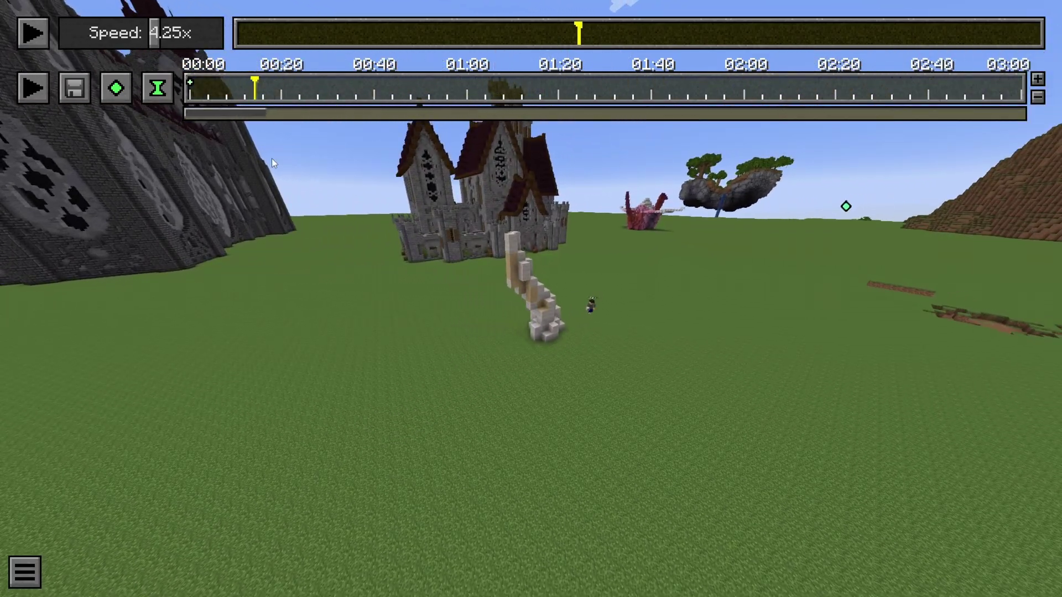
{"action": "left_click", "coordinate": [116, 87]}
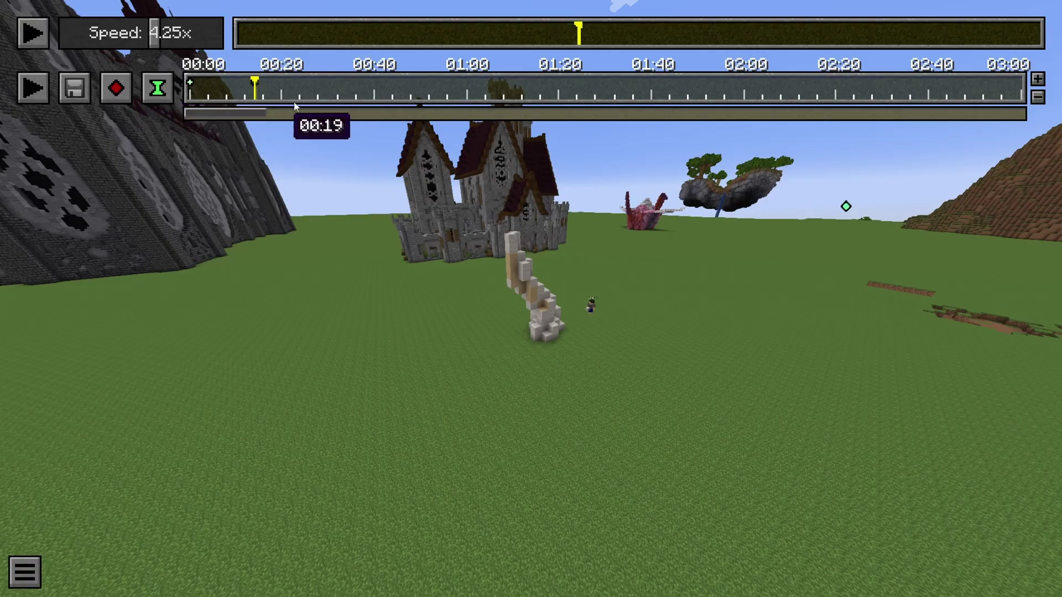
{"action": "key", "text": "s"}
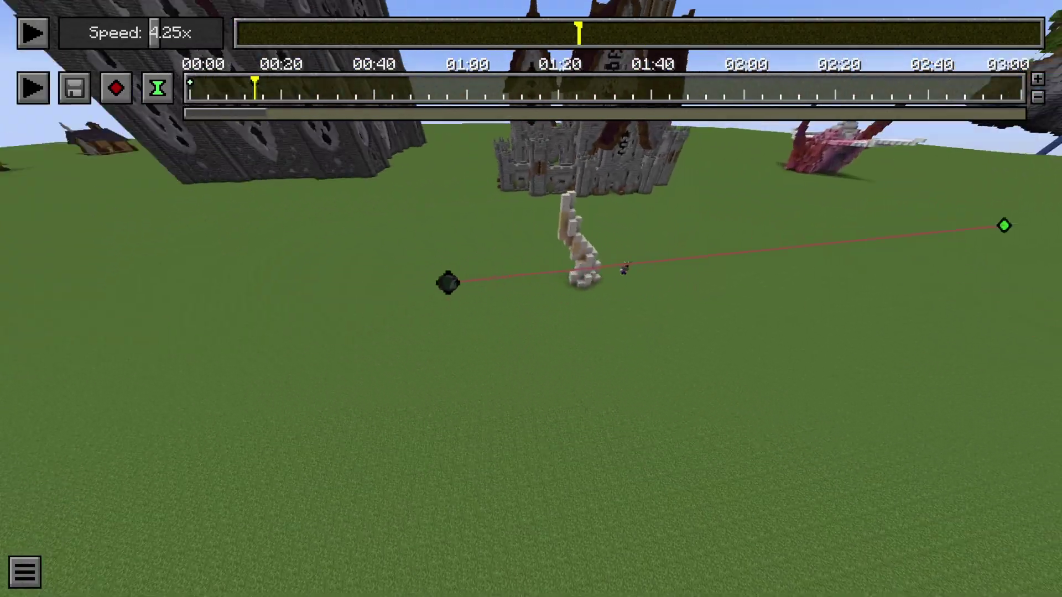
{"action": "key", "text": "d"}
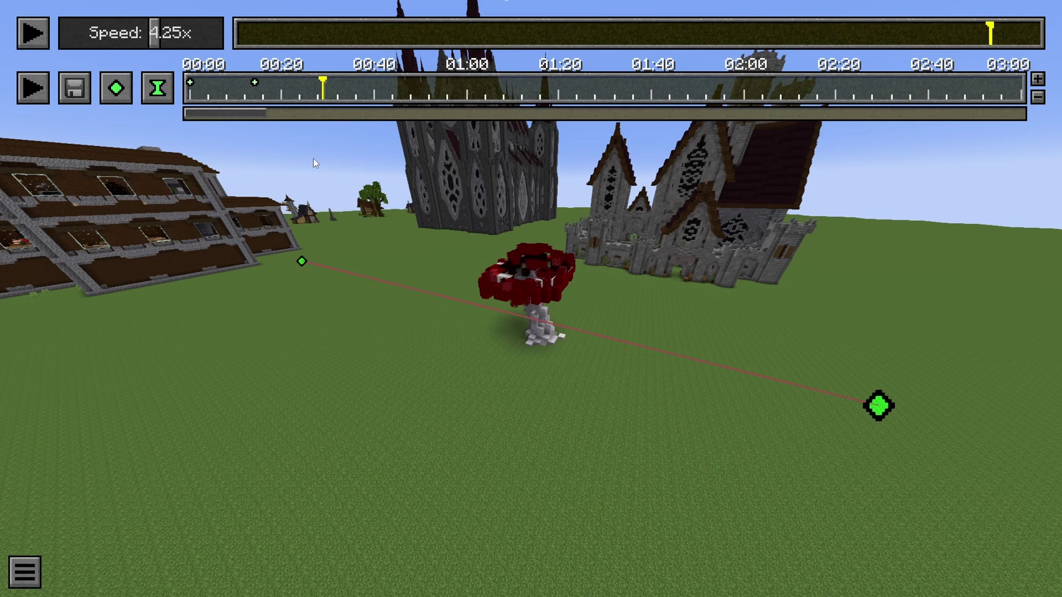
Step: Rewind the replay to its beginning and add a time keyframe alongside the position keyframe at 00:00
{"action": "left_click", "coordinate": [240, 34]}
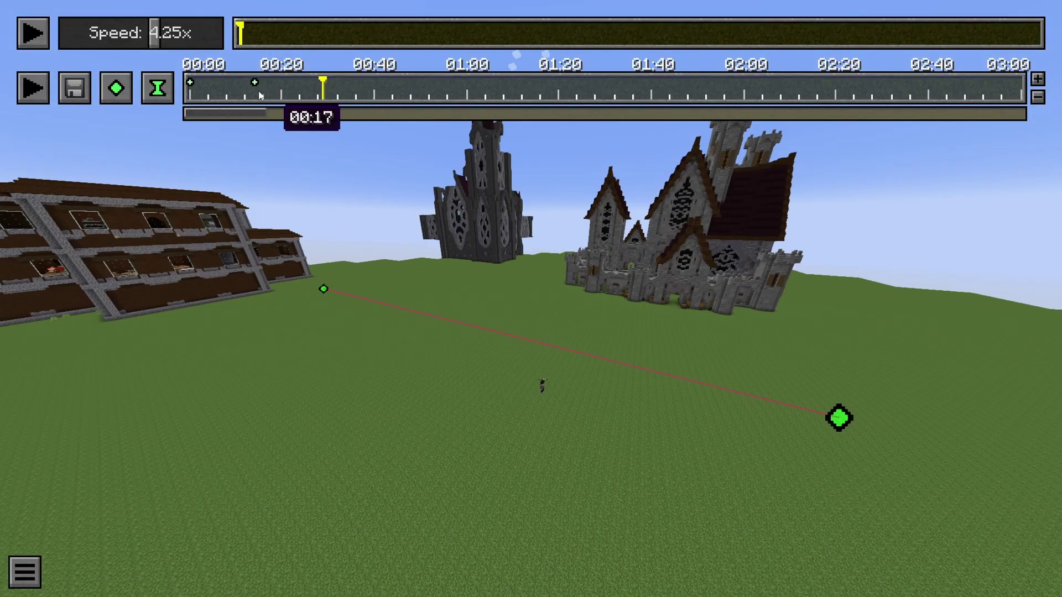
{"action": "left_click", "coordinate": [189, 82]}
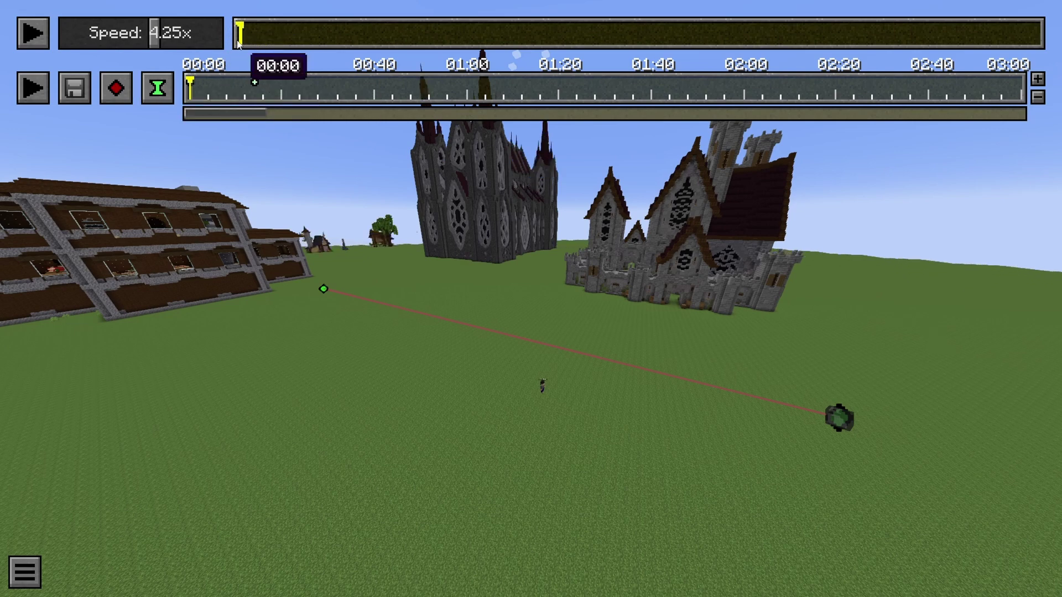
{"action": "left_click", "coordinate": [158, 90]}
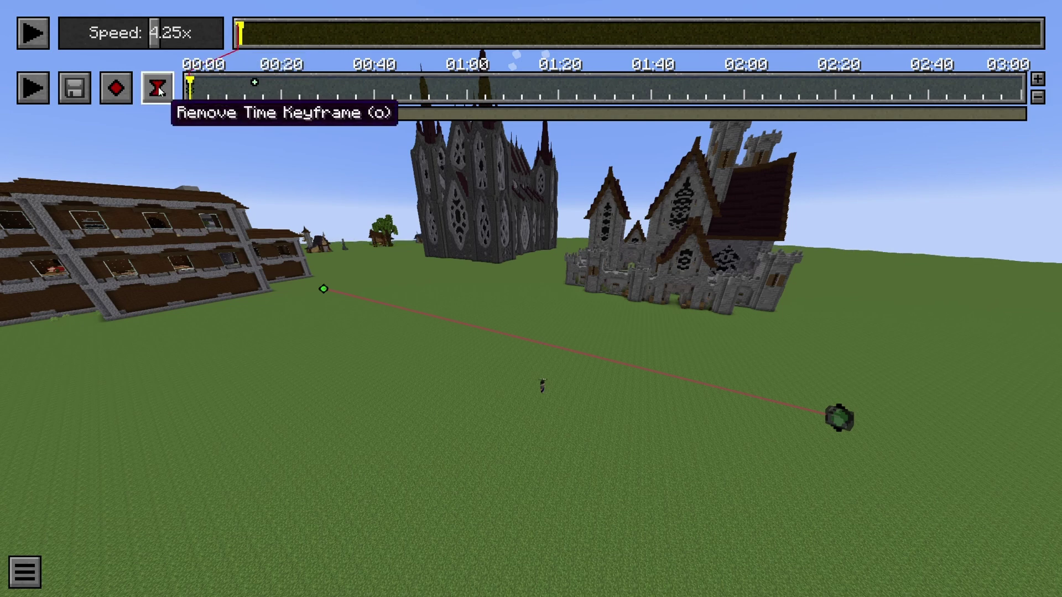
Step: Add a time keyframe for a point partway through the replay, aligned with the second position keyframe at about 00:14
{"action": "left_click", "coordinate": [233, 92]}
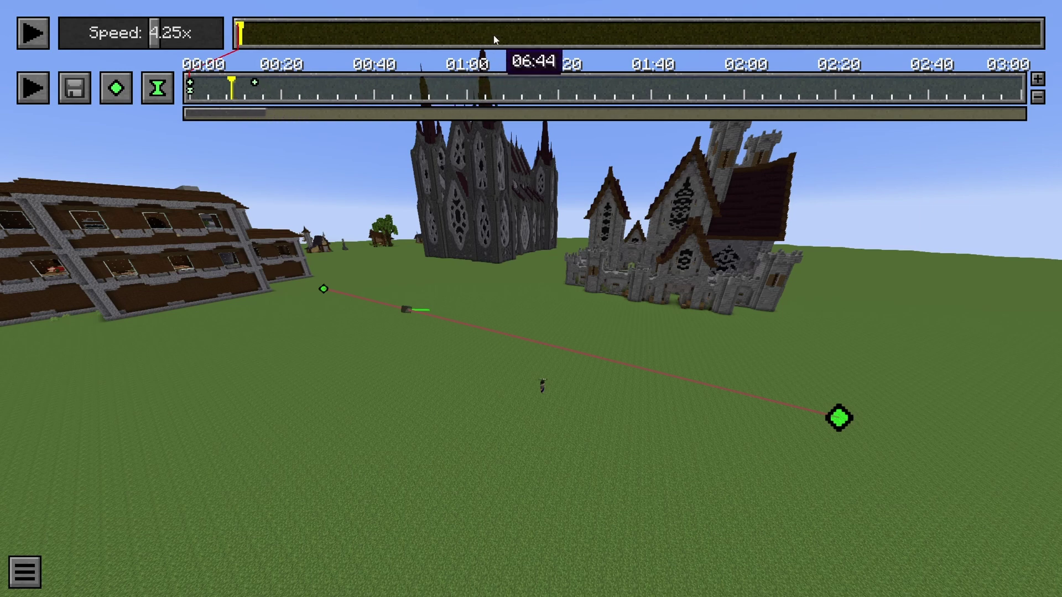
{"action": "left_click", "coordinate": [568, 34]}
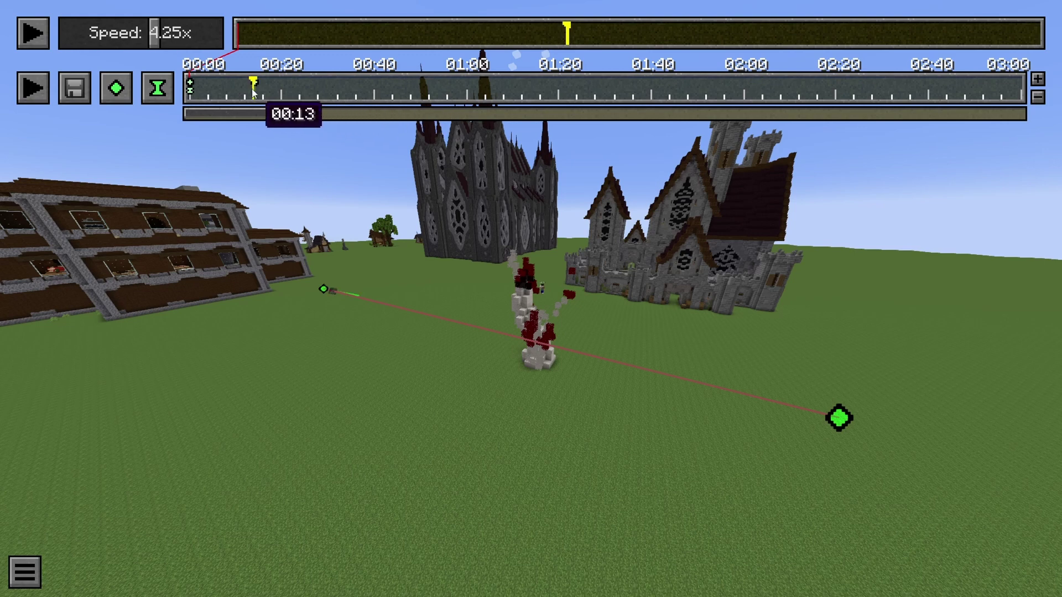
{"action": "left_click", "coordinate": [163, 100]}
{"action": "left_click", "coordinate": [277, 87]}
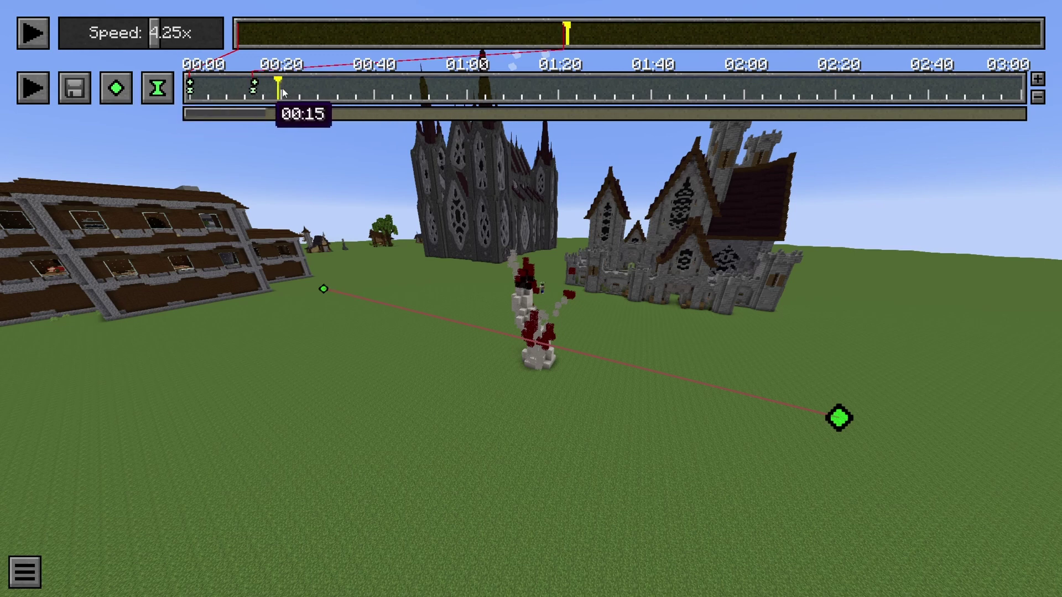
{"action": "left_click", "coordinate": [255, 95]}
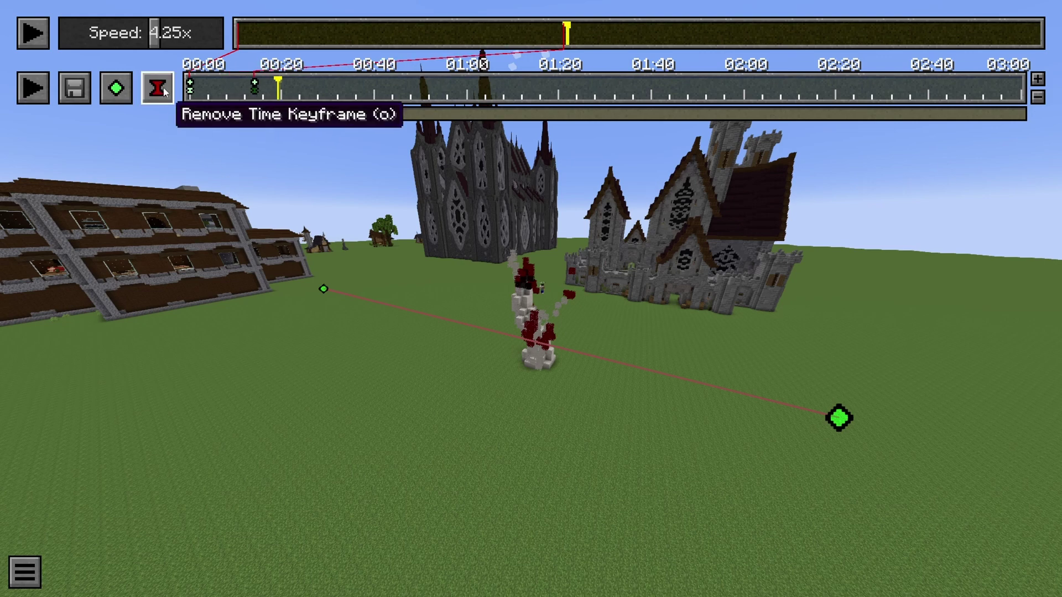
Step: Return to the 00:00 keyframe and play the camera path to preview the shot
{"action": "left_click", "coordinate": [313, 90]}
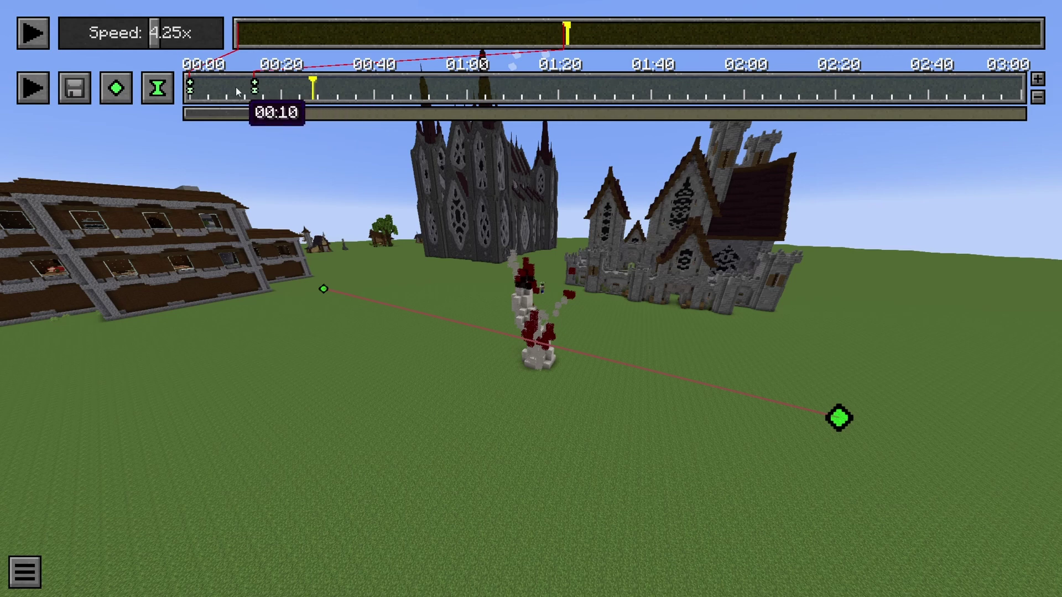
{"action": "left_click", "coordinate": [190, 92]}
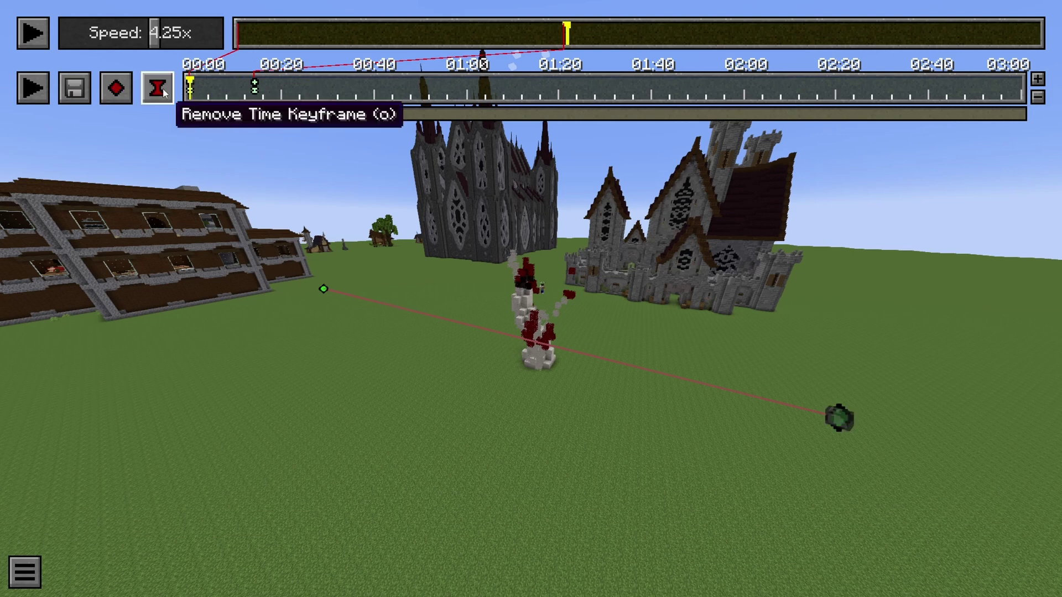
{"action": "left_click", "coordinate": [31, 88]}
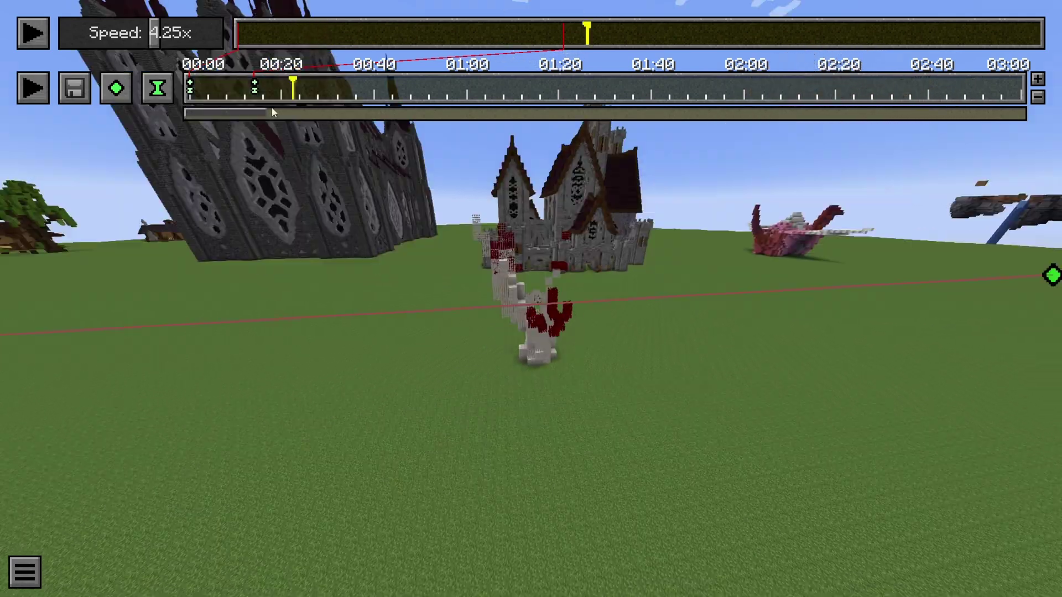
Step: Replace the time keyframe at about 00:14 with one taken at the very end of the replay
{"action": "left_click", "coordinate": [264, 86]}
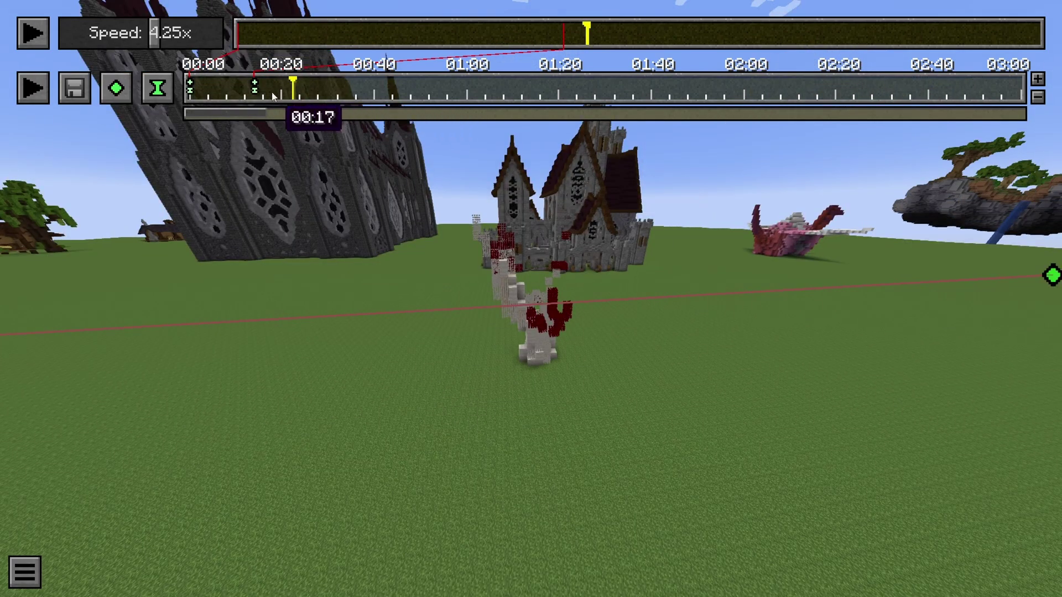
{"action": "left_click", "coordinate": [254, 83]}
{"action": "left_click", "coordinate": [253, 91]}
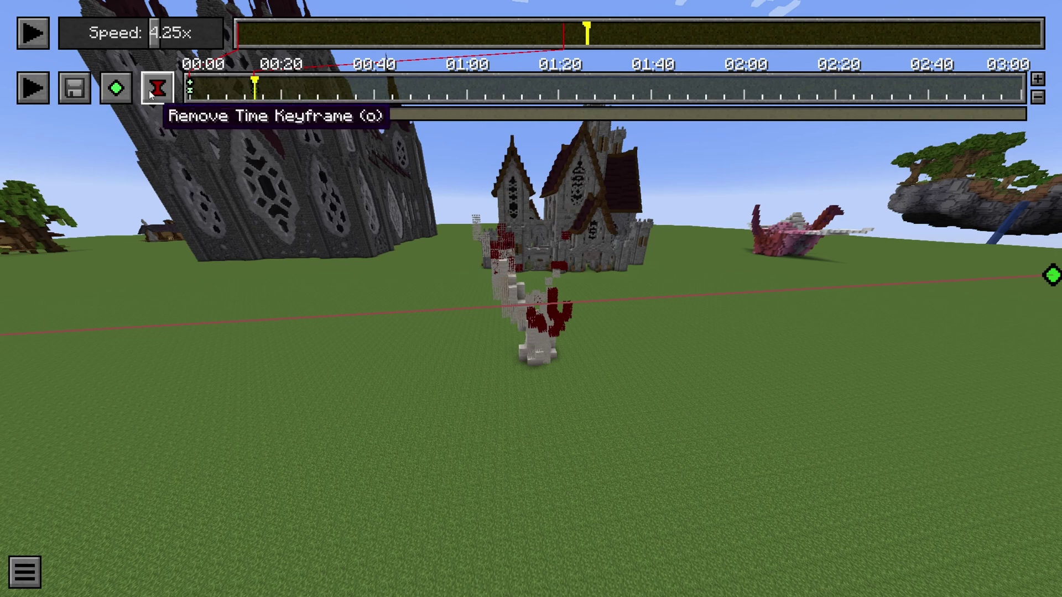
{"action": "left_click", "coordinate": [148, 91]}
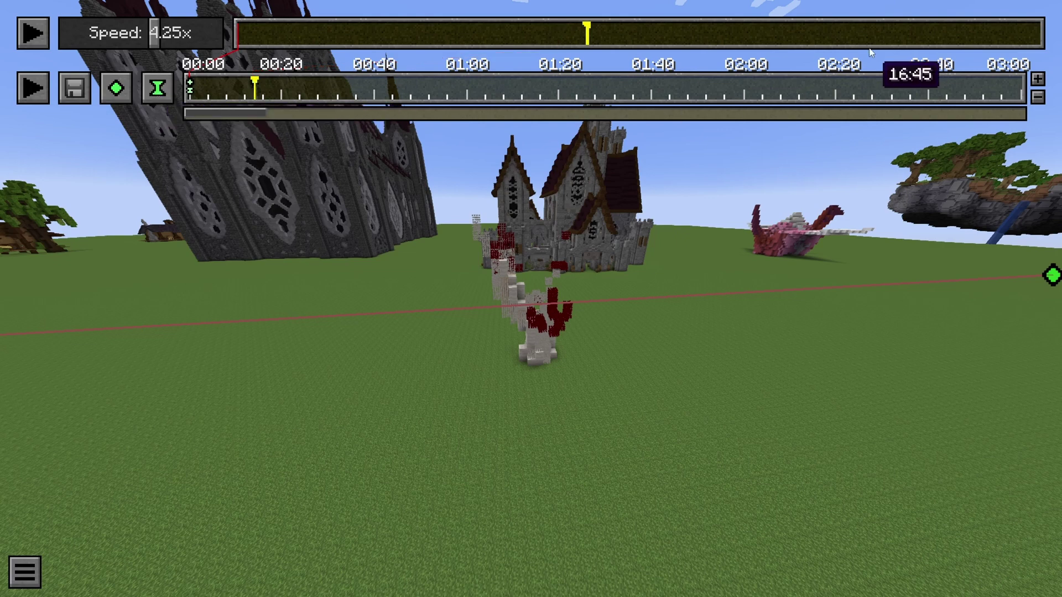
{"action": "left_click", "coordinate": [1039, 31]}
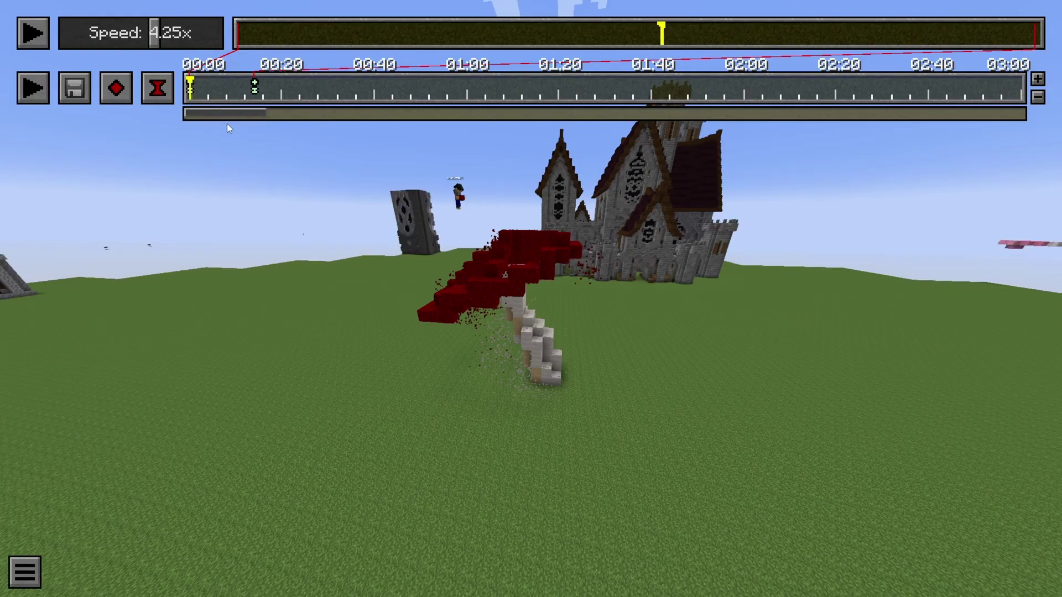
Step: Preview the camera path from 00:00 with the time keyframes spanning the whole mushroom build
{"action": "left_click", "coordinate": [44, 87]}
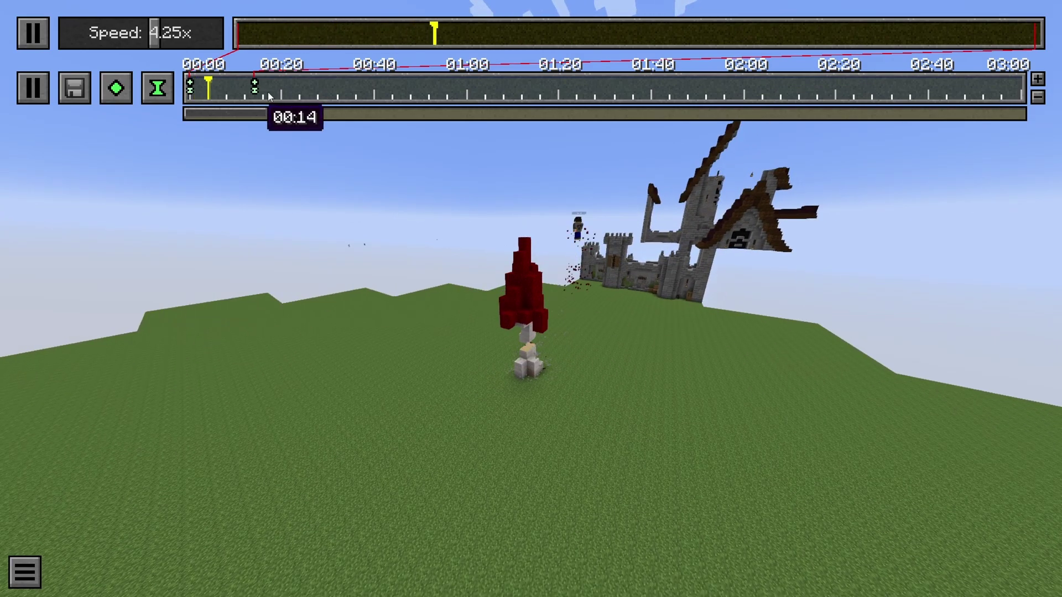
{"action": "left_click", "coordinate": [244, 91]}
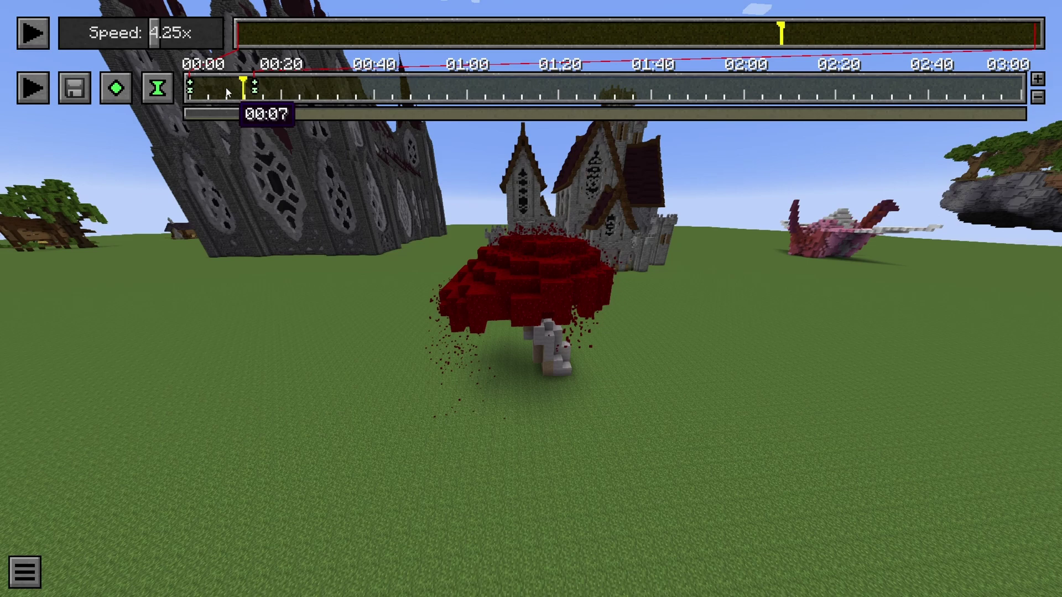
{"action": "left_click", "coordinate": [190, 87]}
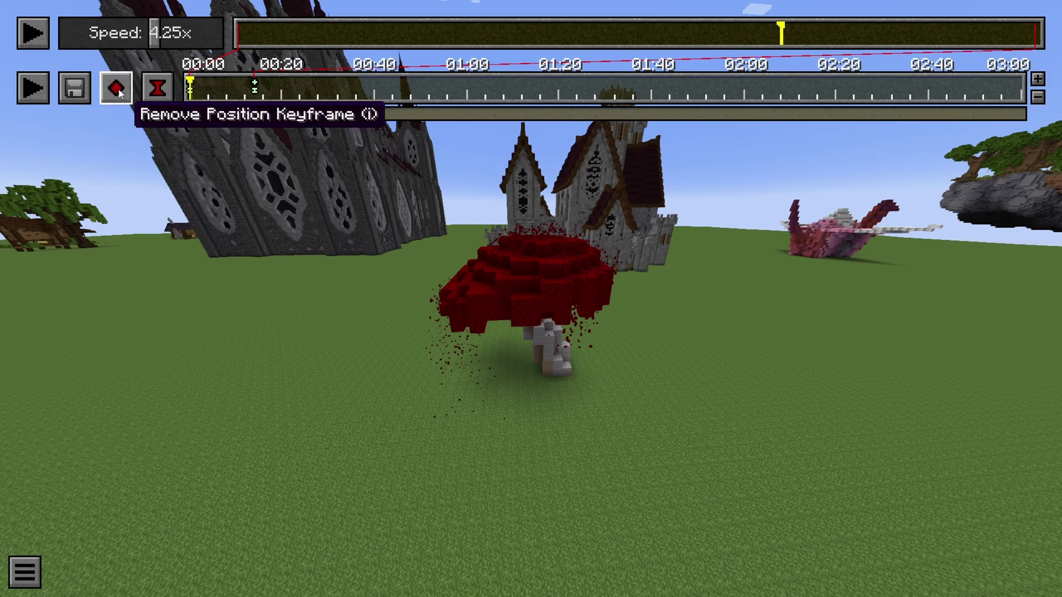
{"action": "left_click", "coordinate": [41, 90]}
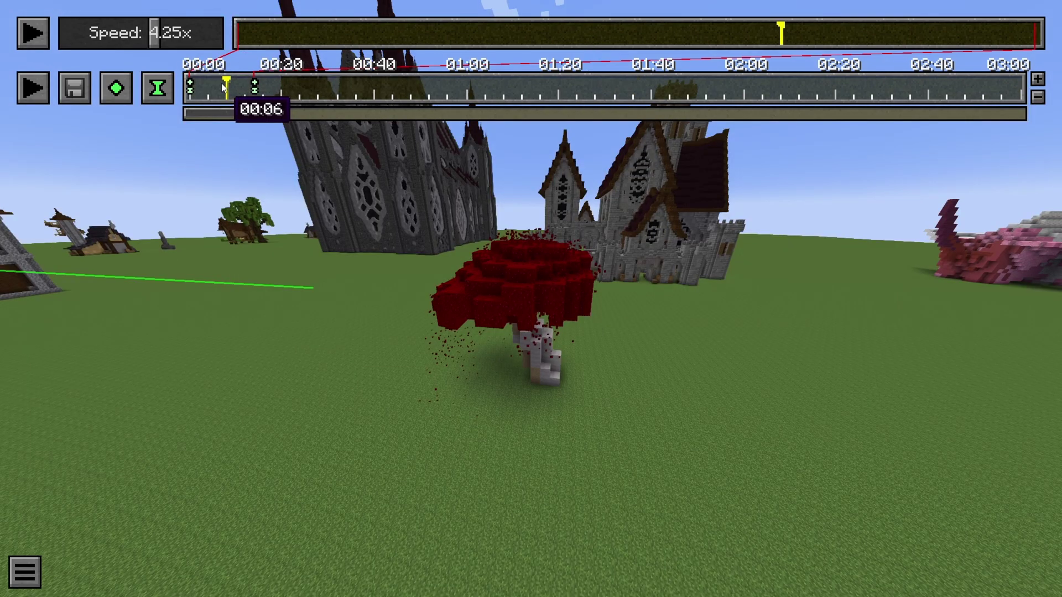
Step: Add an in-between position keyframe at about 00:06 with the camera pulled back, curving the camera path around the mushroom
{"action": "key", "text": "s"}
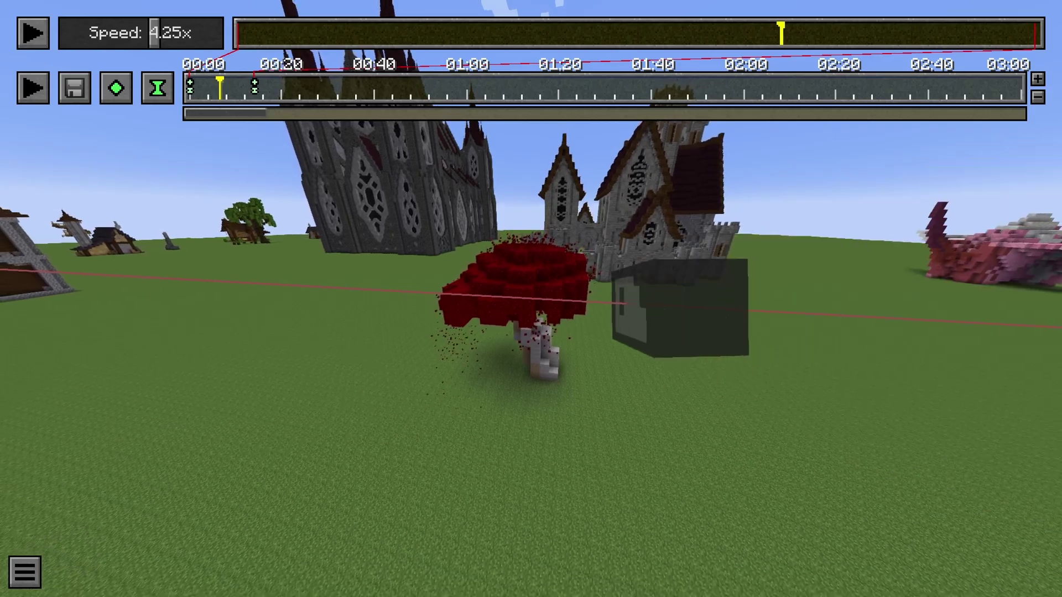
{"action": "key", "text": "t"}
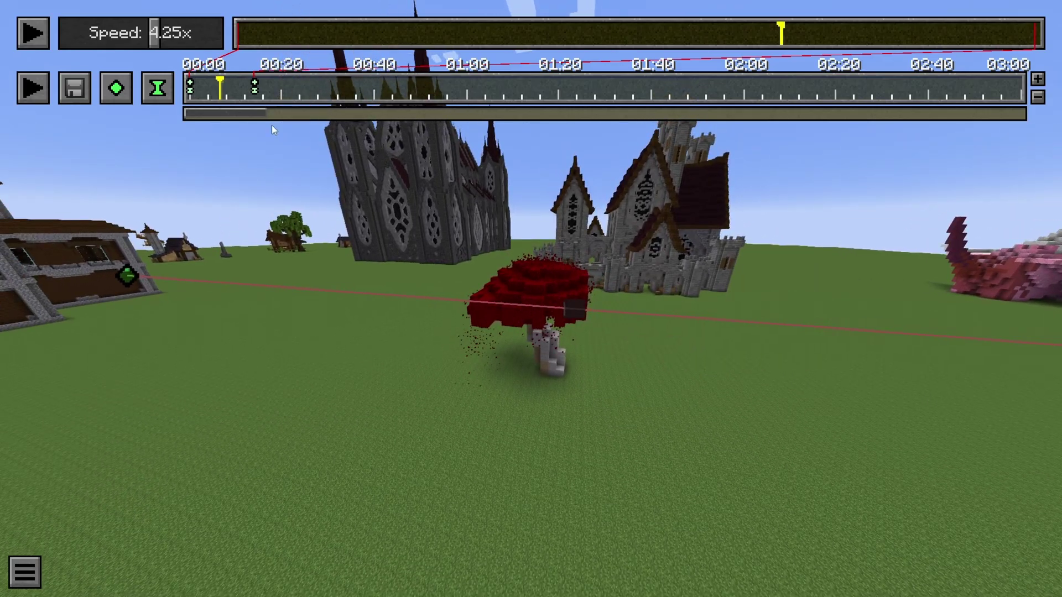
{"action": "left_click", "coordinate": [116, 88]}
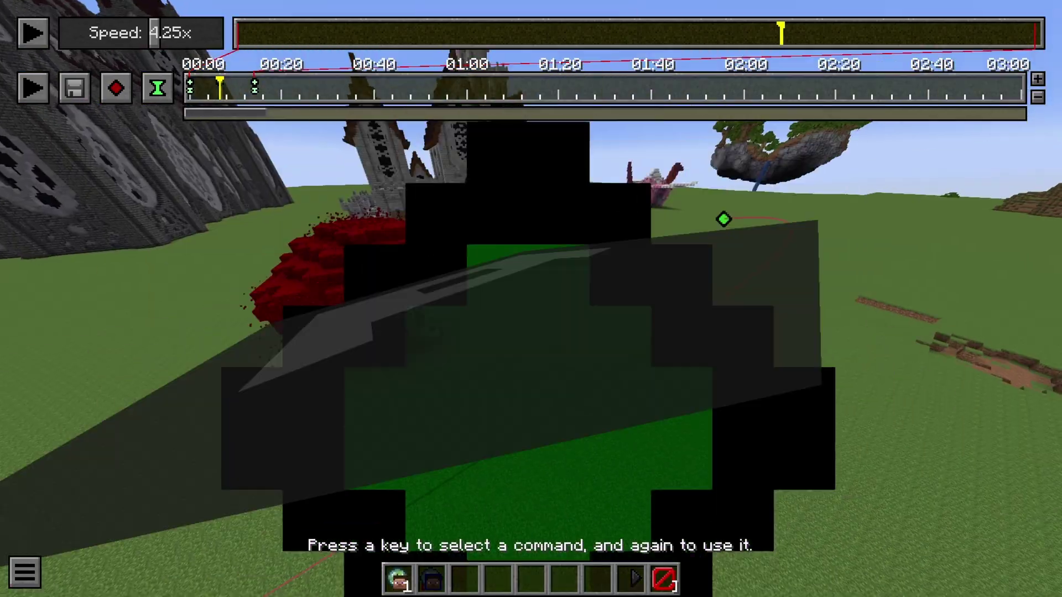
{"action": "key", "text": "s"}
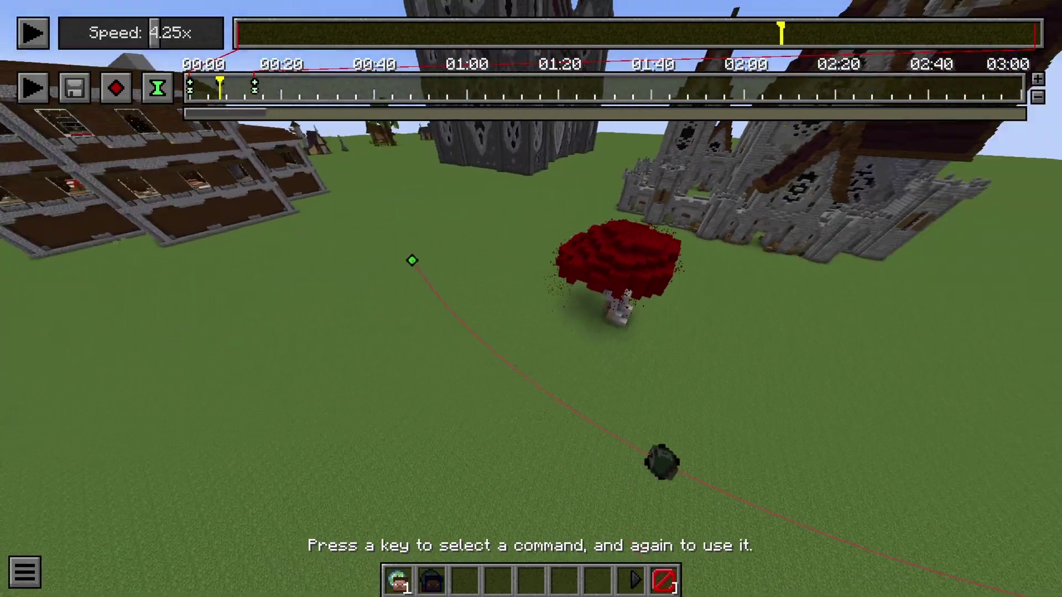